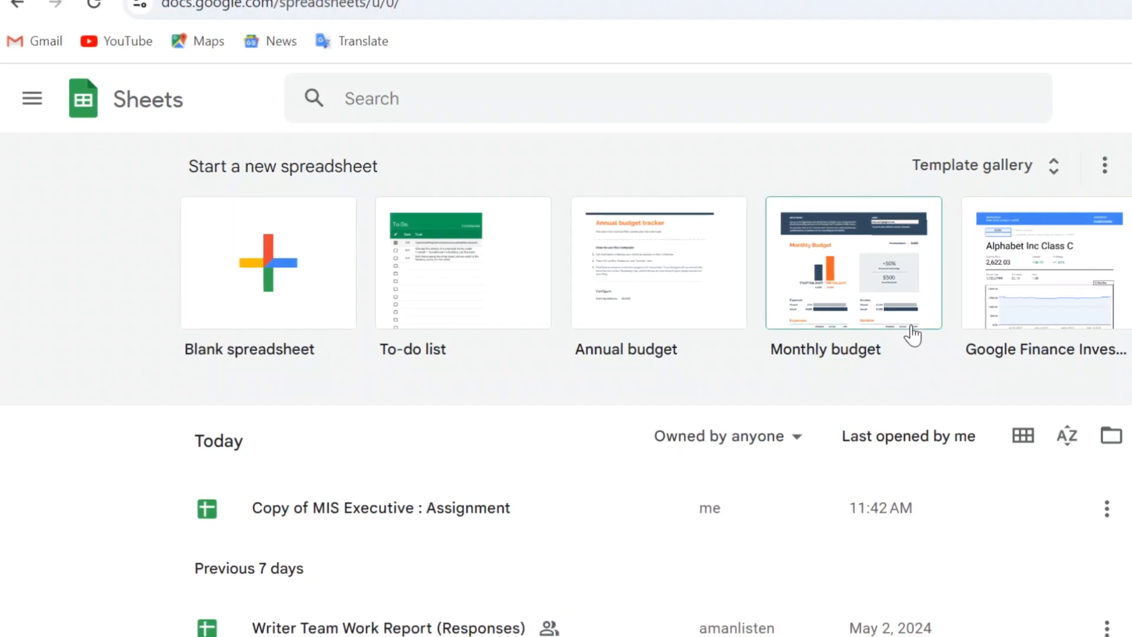
Step: Create a new blank spreadsheet
left_click(266, 283)
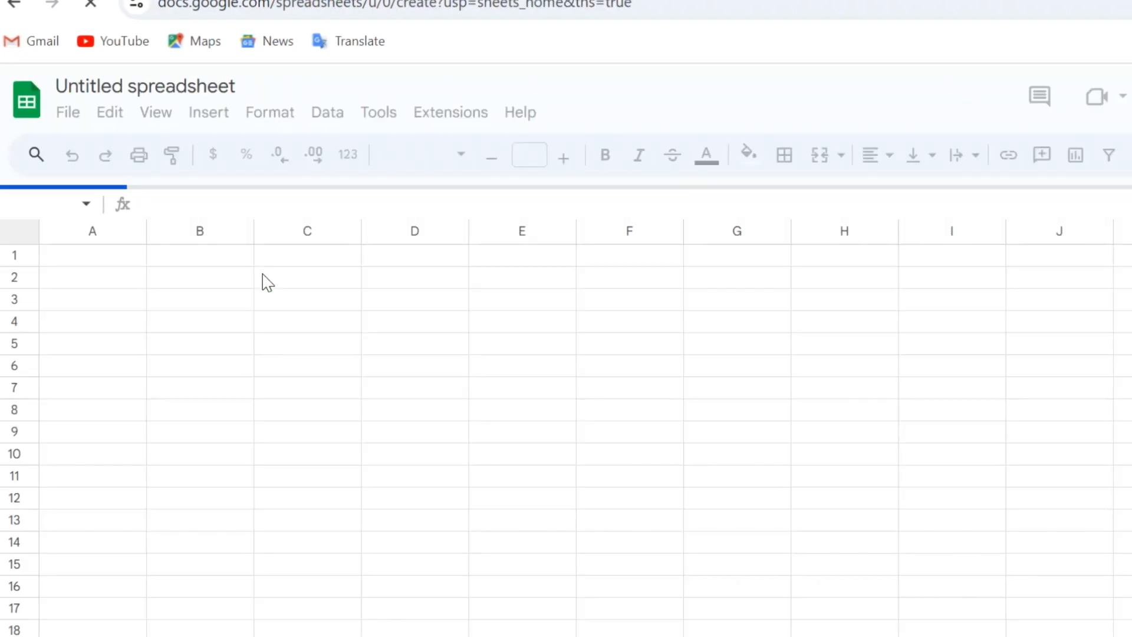
left_click(21, 119)
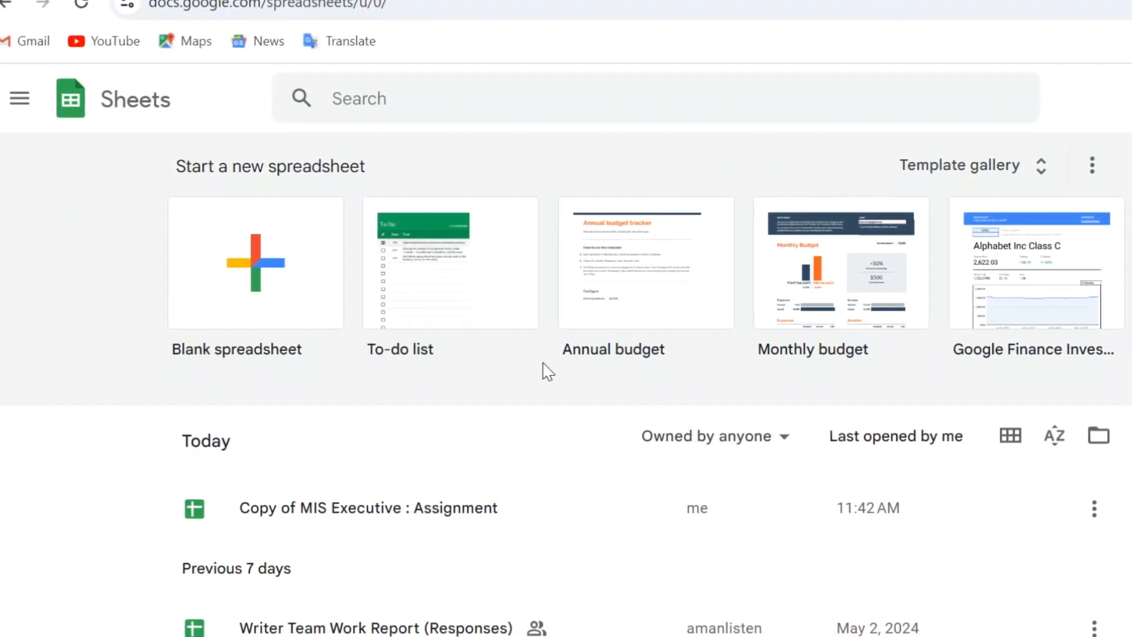
left_click(234, 314)
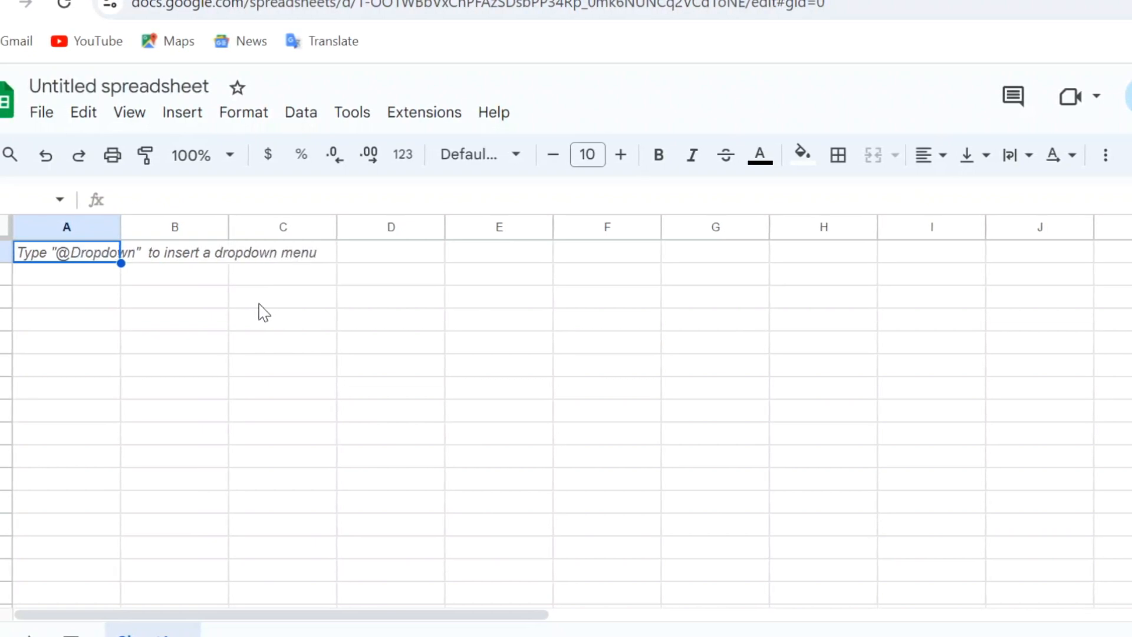
Step: Enter the text "learn with us" in cell C4
left_click(246, 317)
type("le")
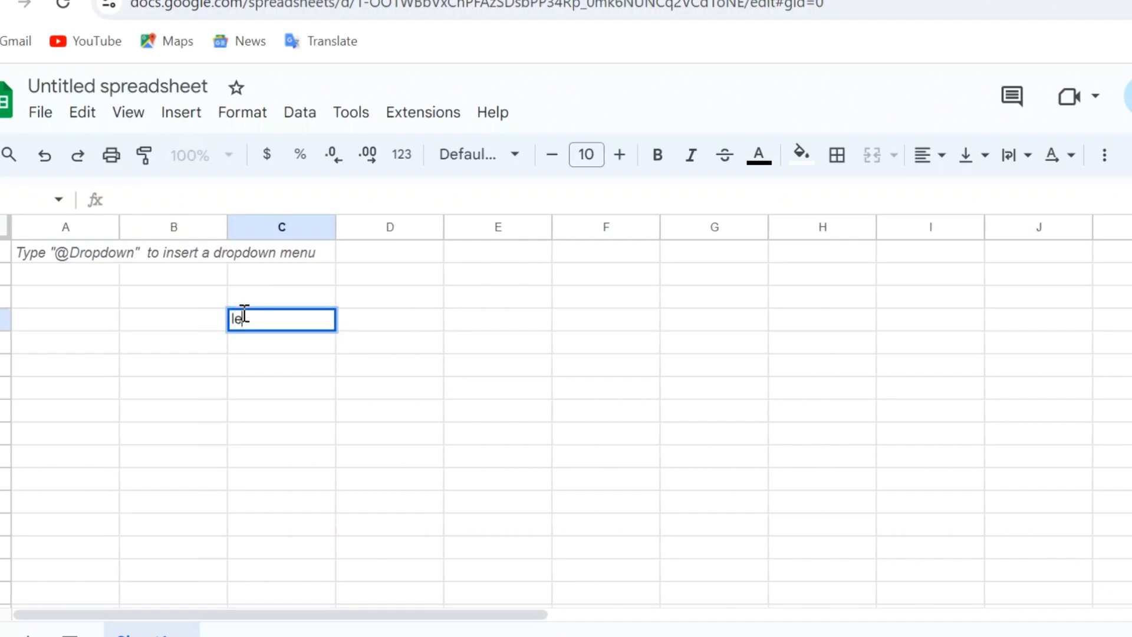
type("arn with us")
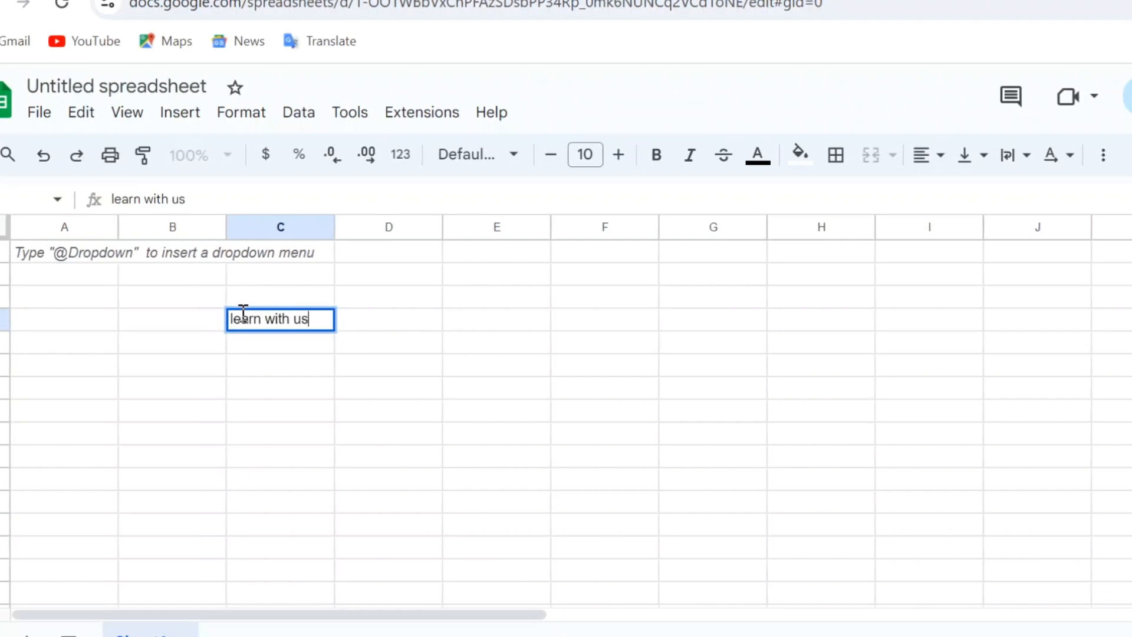
key("Return")
Step: Make the "learn with us" text in cell C4 bold and italic
left_click(244, 322)
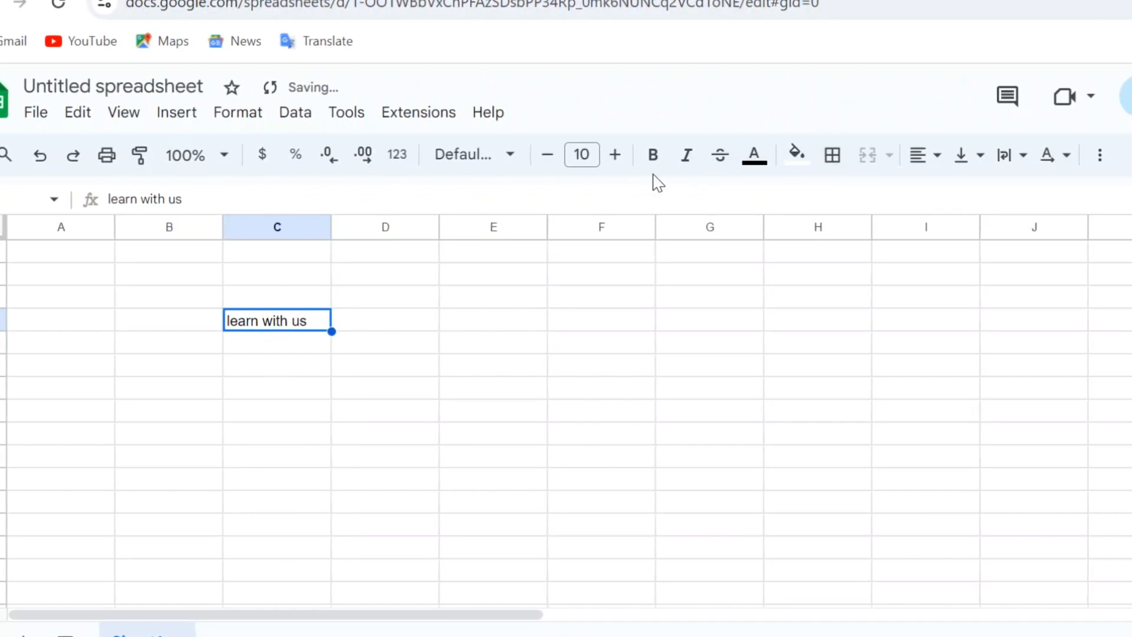
left_click(652, 156)
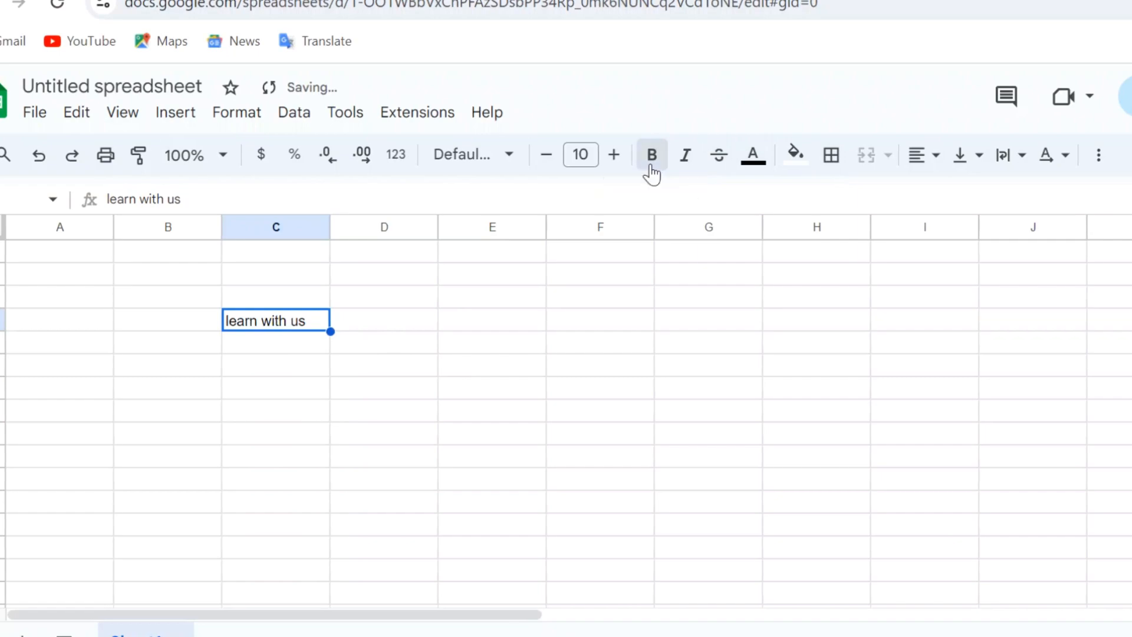
left_click(686, 156)
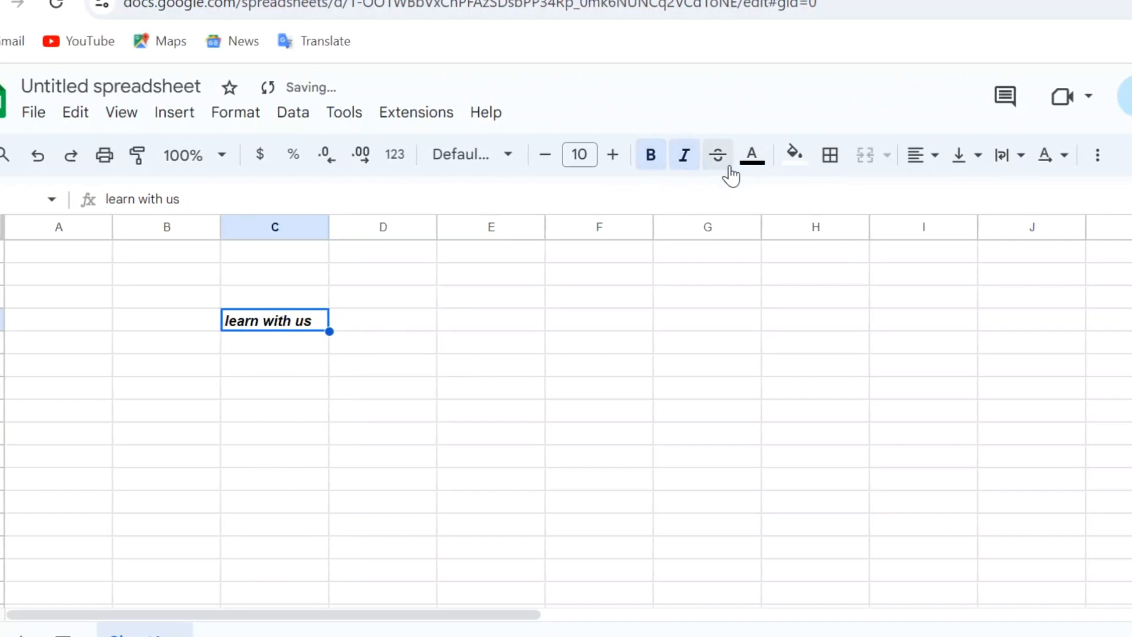
Step: Try yellow as the text colour of "learn with us", and set it to orange instead
left_click(763, 166)
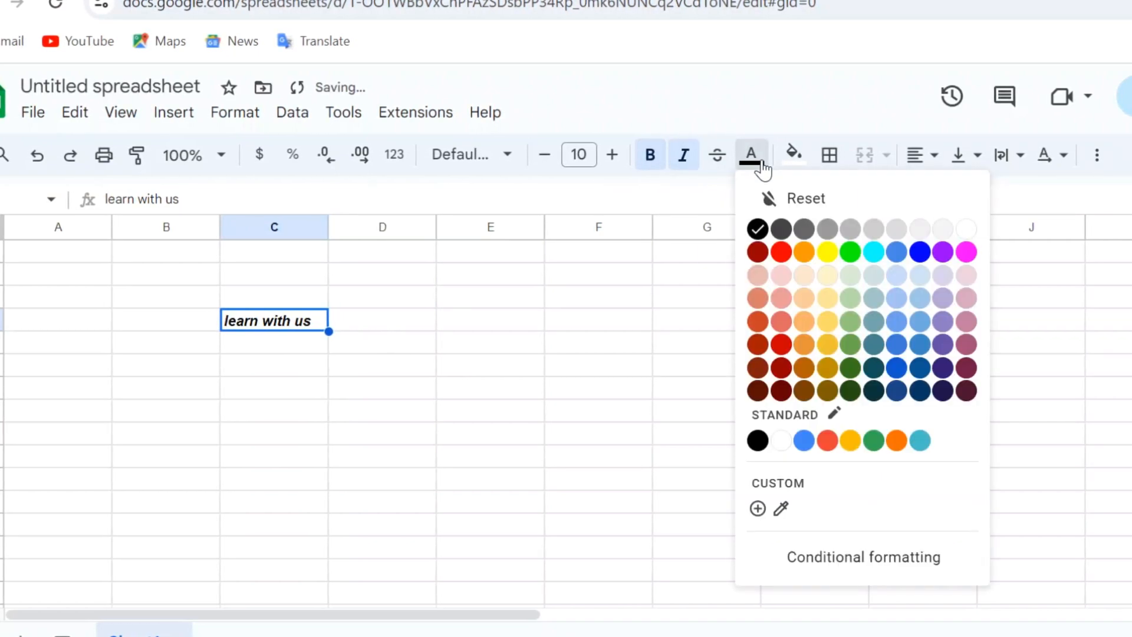
left_click(830, 250)
left_click(752, 157)
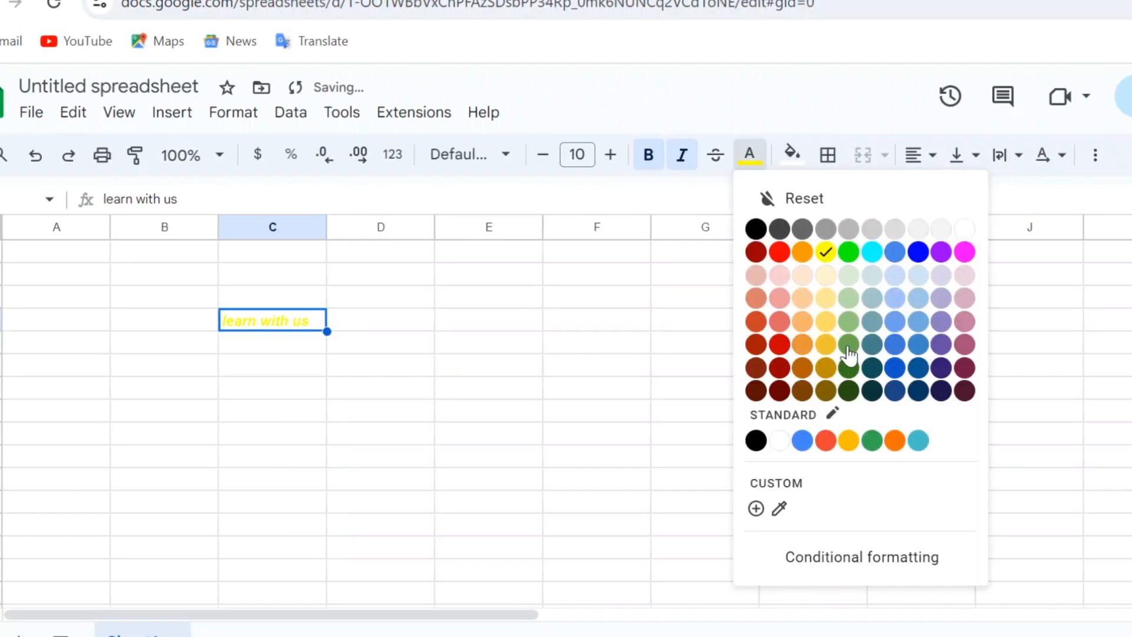
left_click(893, 437)
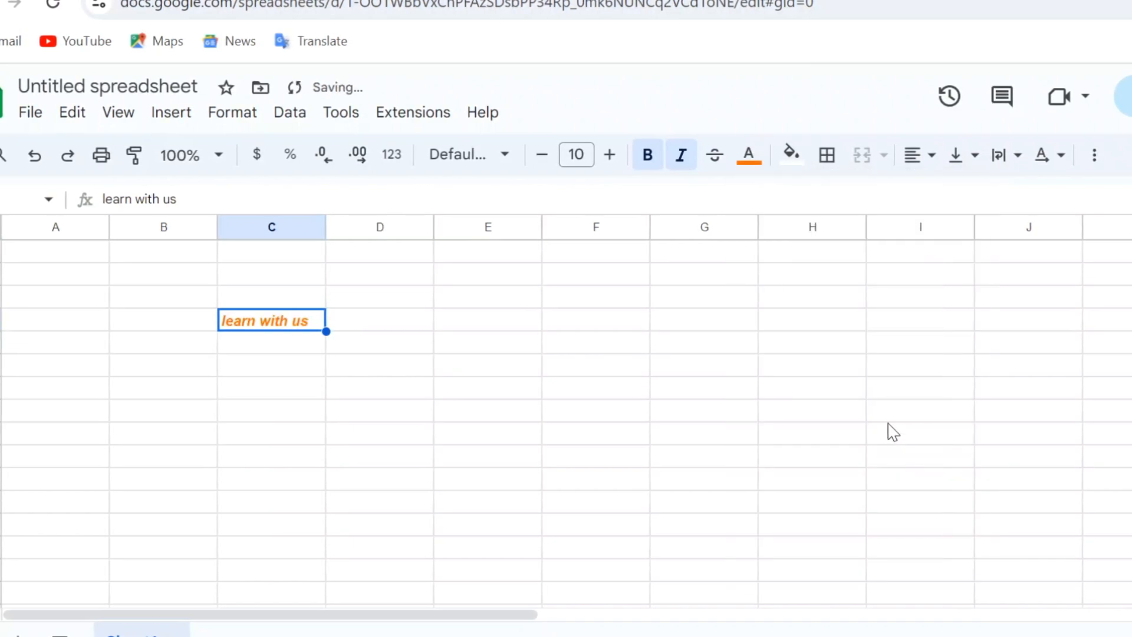
Step: Apply all borders to the "learn with us" cell and give it a light blue fill
left_click(827, 156)
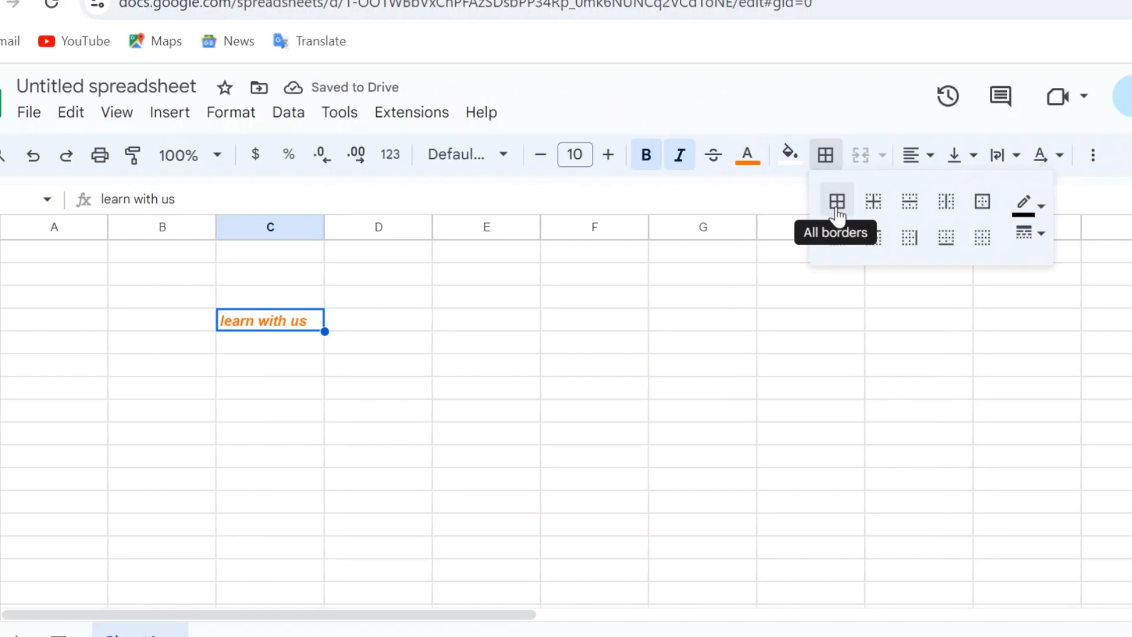
left_click(311, 347)
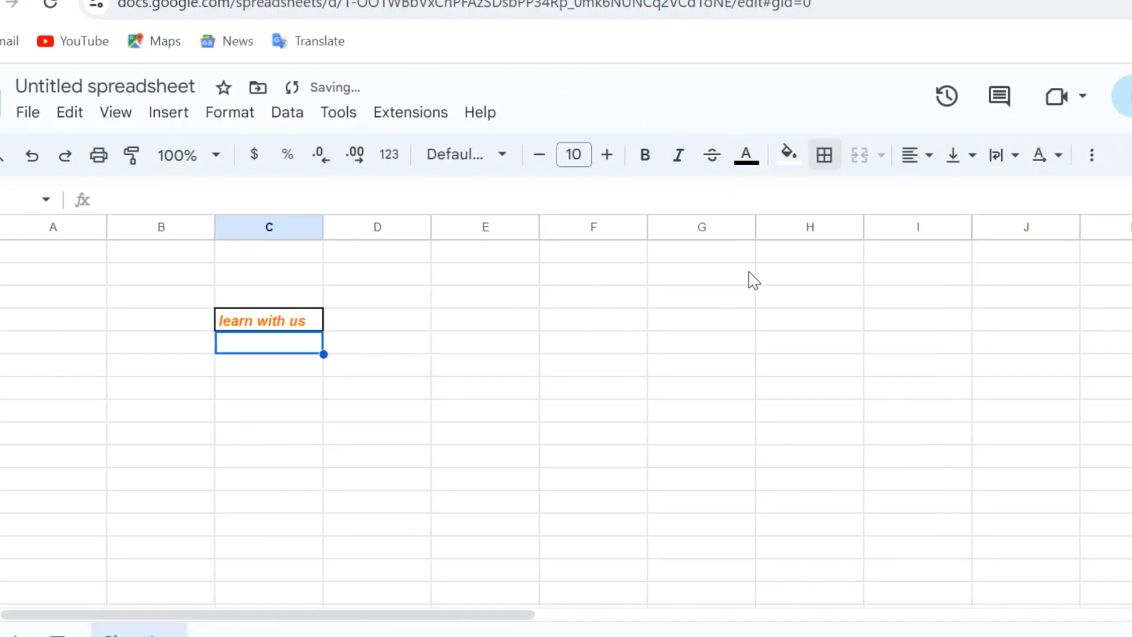
left_click(285, 322)
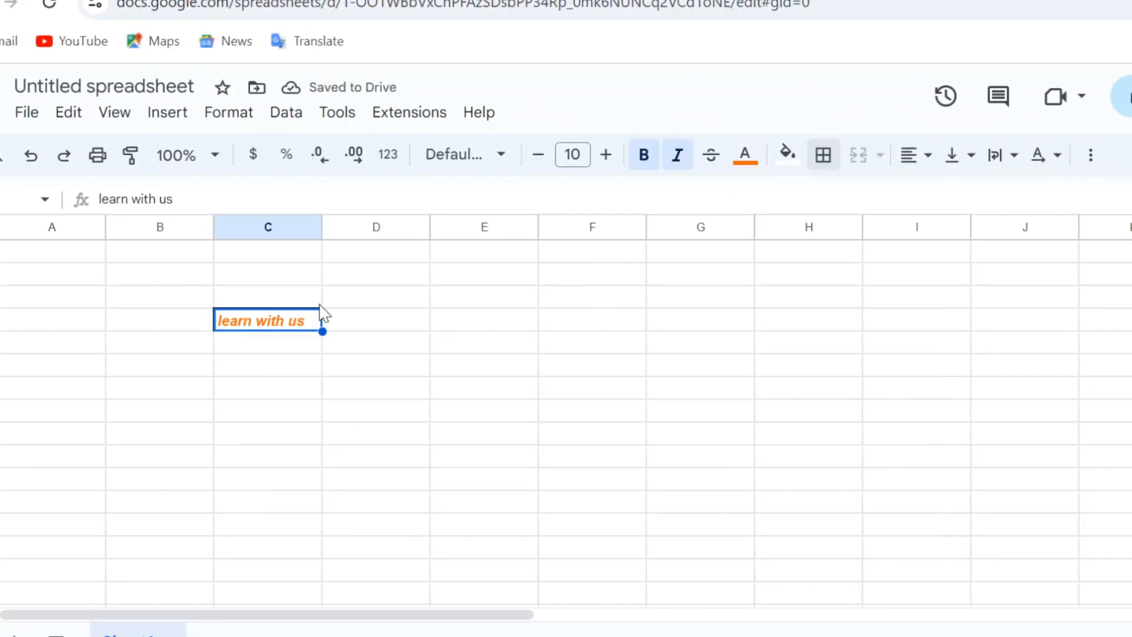
left_click(787, 154)
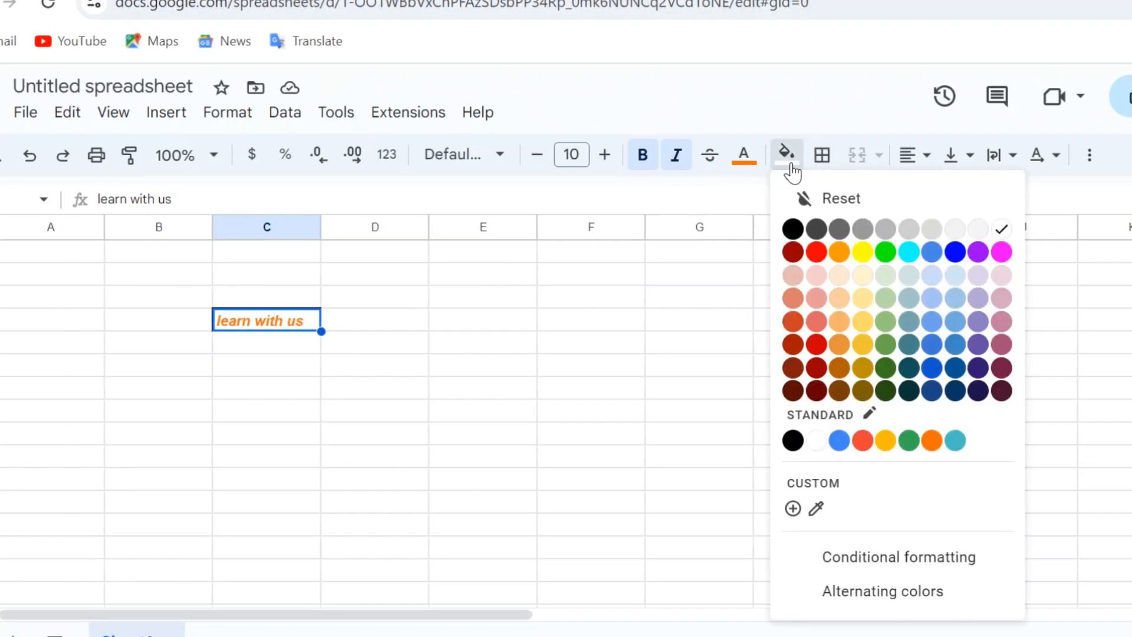
left_click(931, 299)
left_click(190, 438)
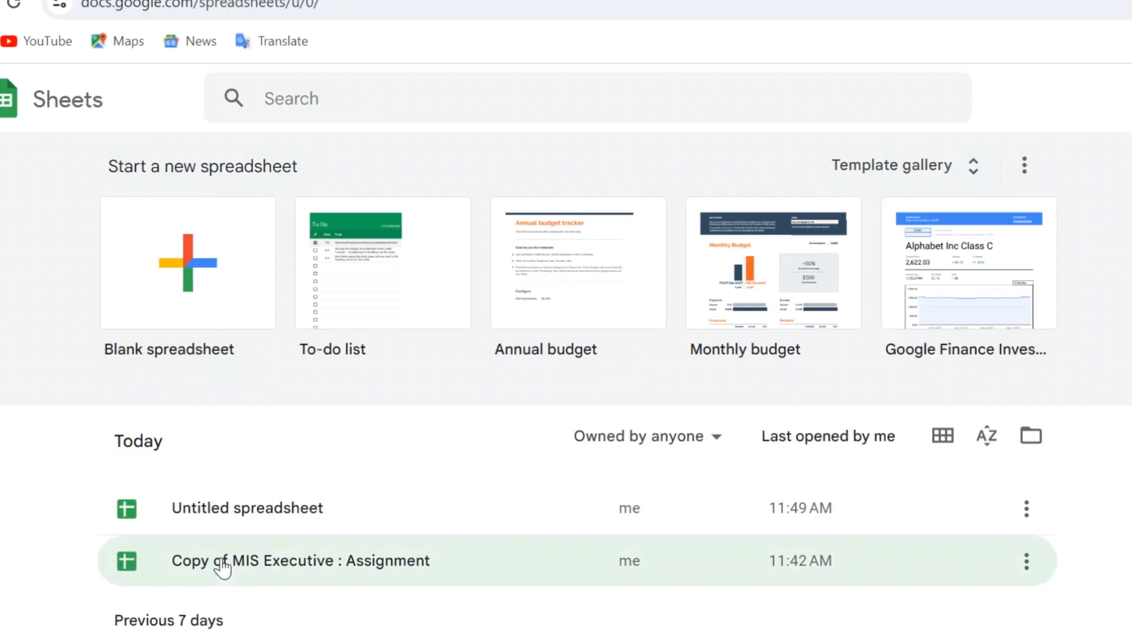
Step: Open the "Copy of MIS Executive : Assignment" spreadsheet and go to the sheet with colour-coded Team / Role and Status columns
left_click(223, 566)
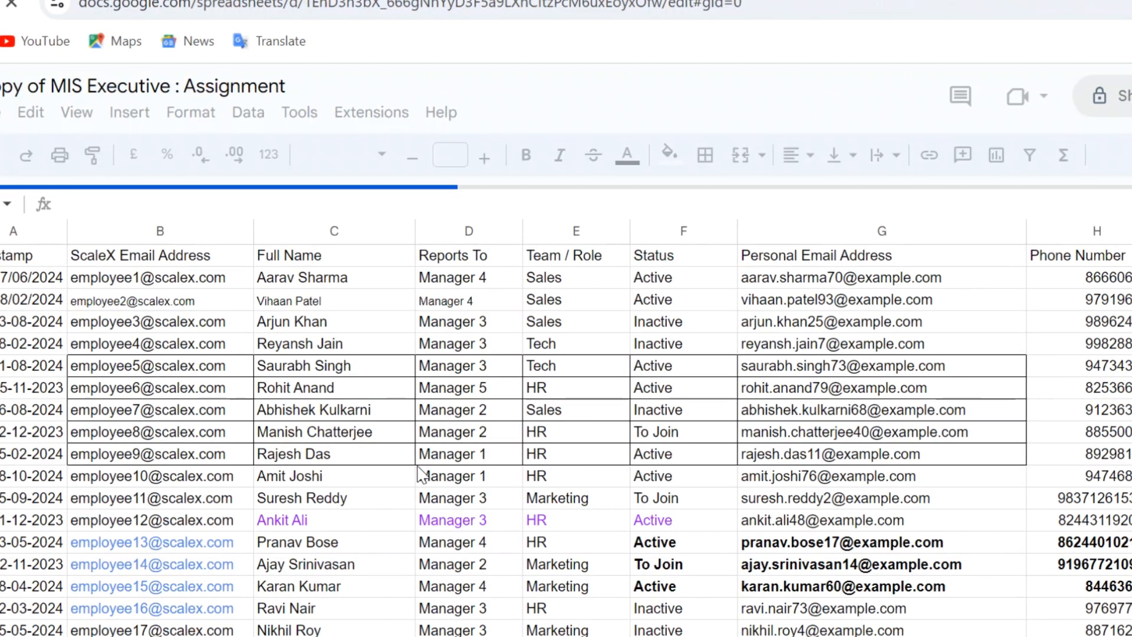
left_click(337, 462)
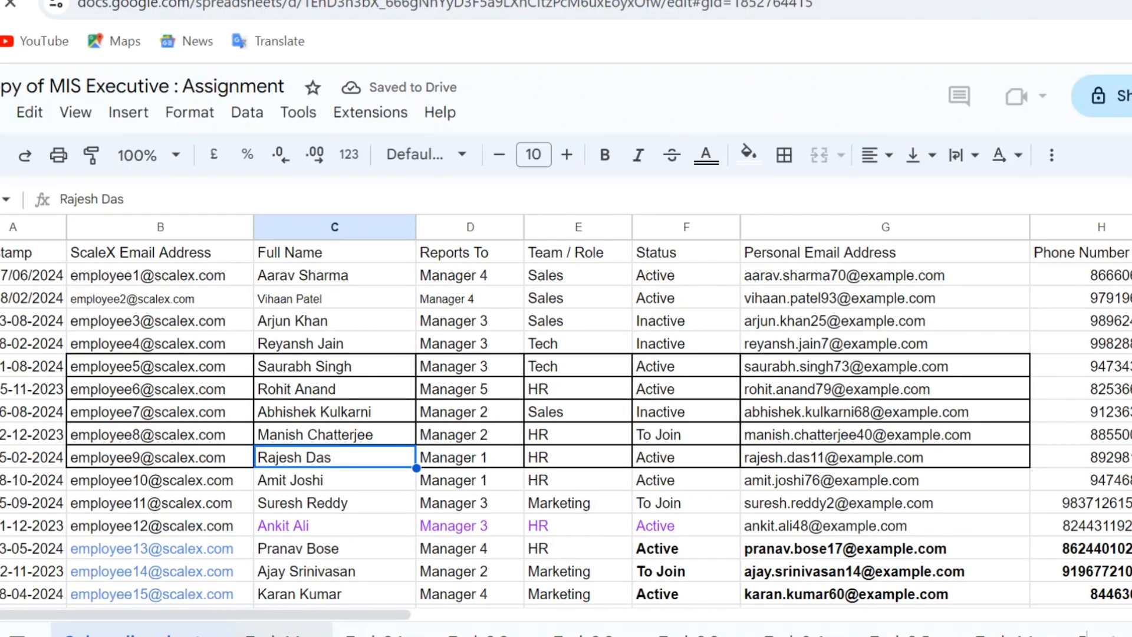
left_click(280, 634)
left_click(377, 634)
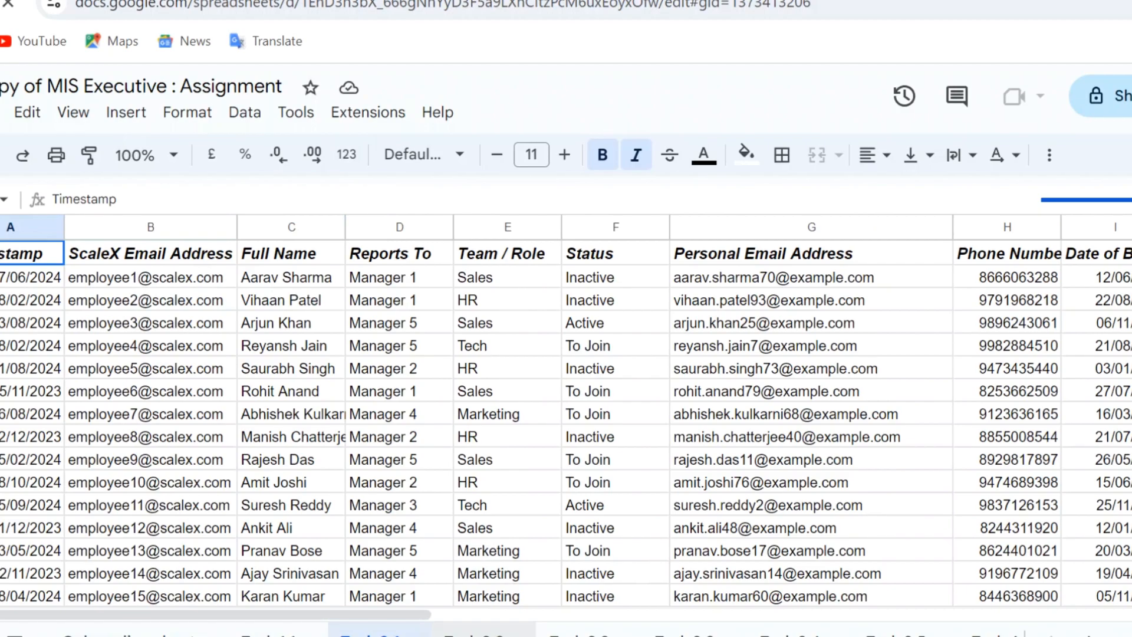
left_click(479, 634)
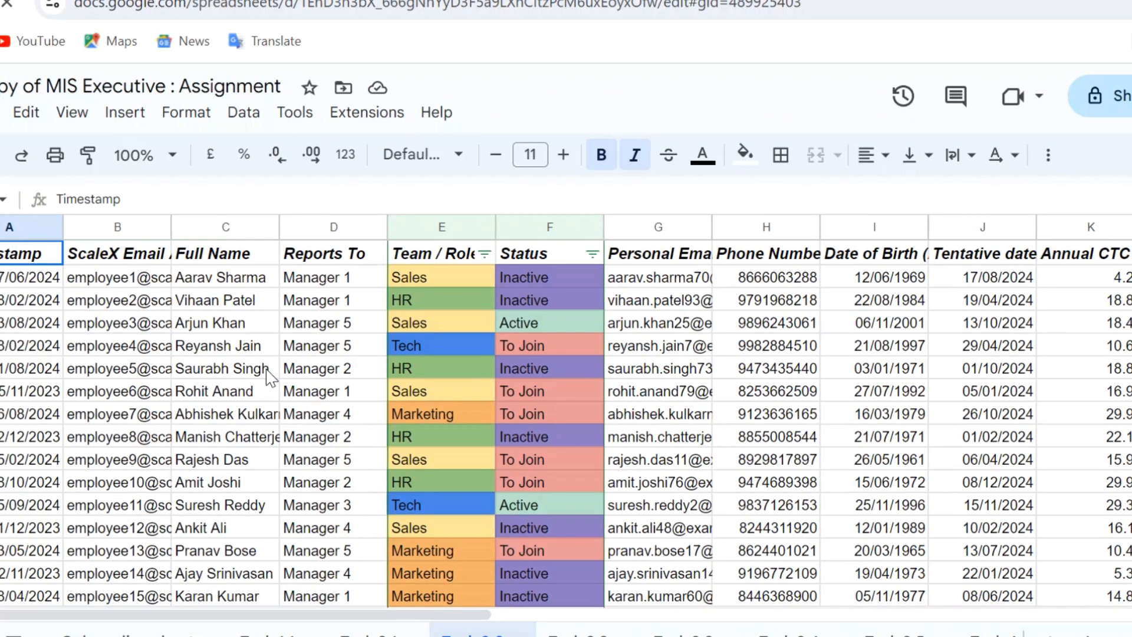
Step: Sort the range in the Full Name column (column C) from A to Z and look over the sorted names
left_click(267, 372)
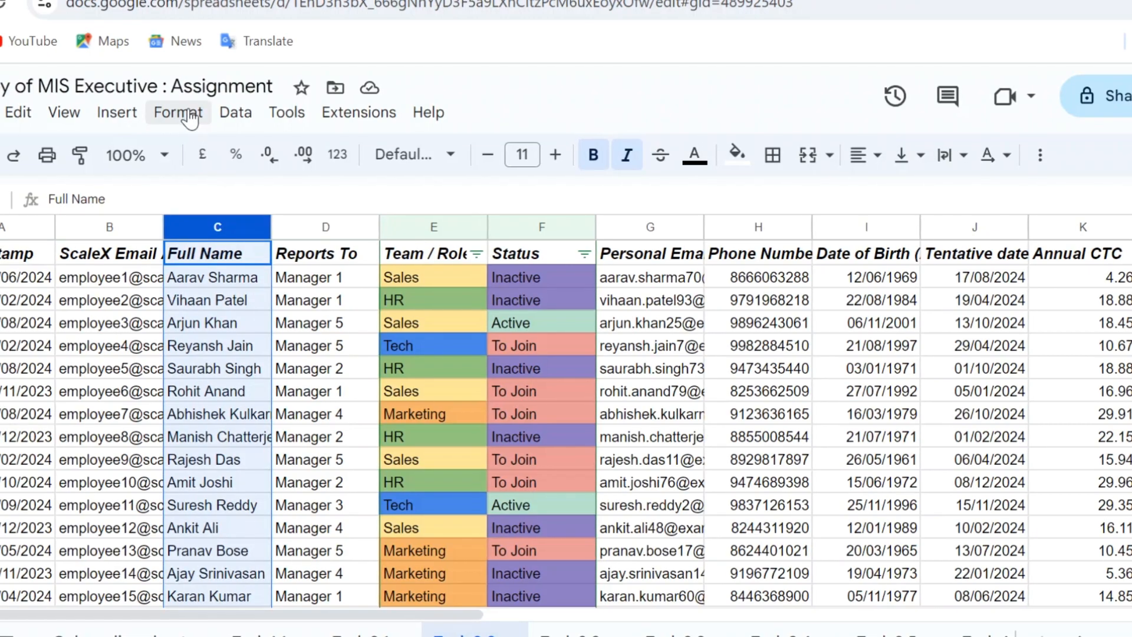
left_click(236, 113)
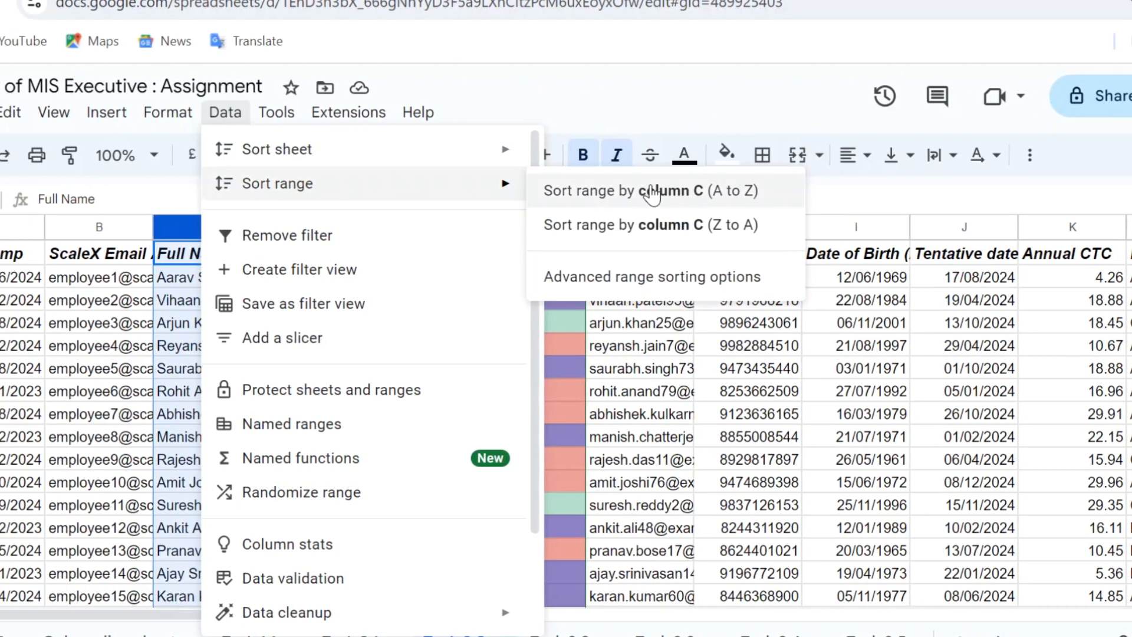
left_click(625, 190)
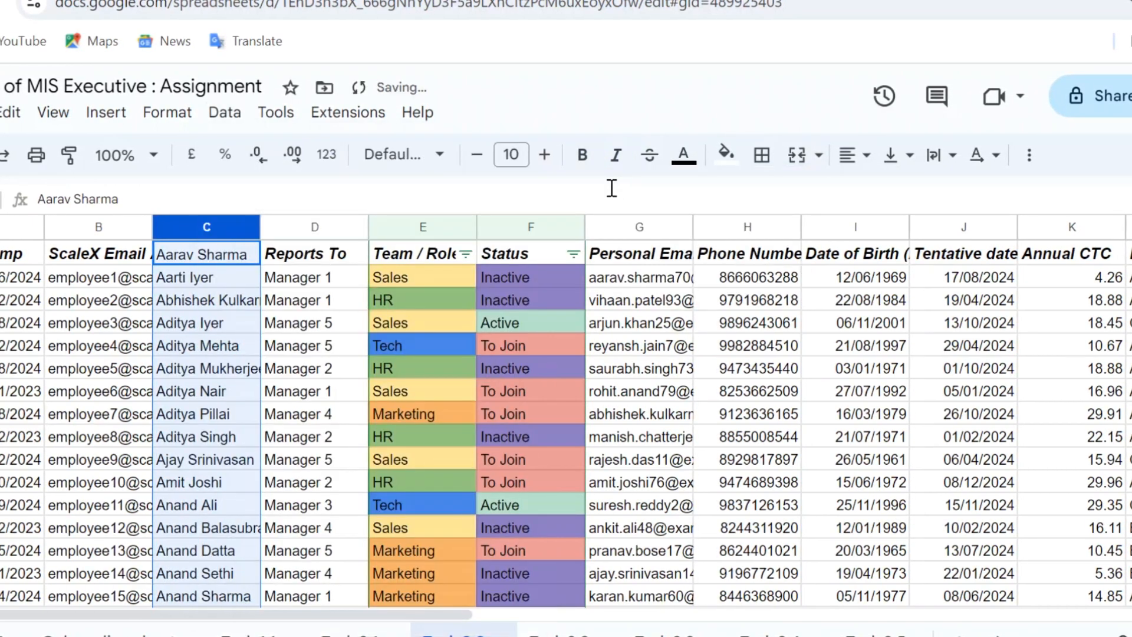
left_click(204, 298)
key("Down")
key("Down")
key("Down")
key("Down")
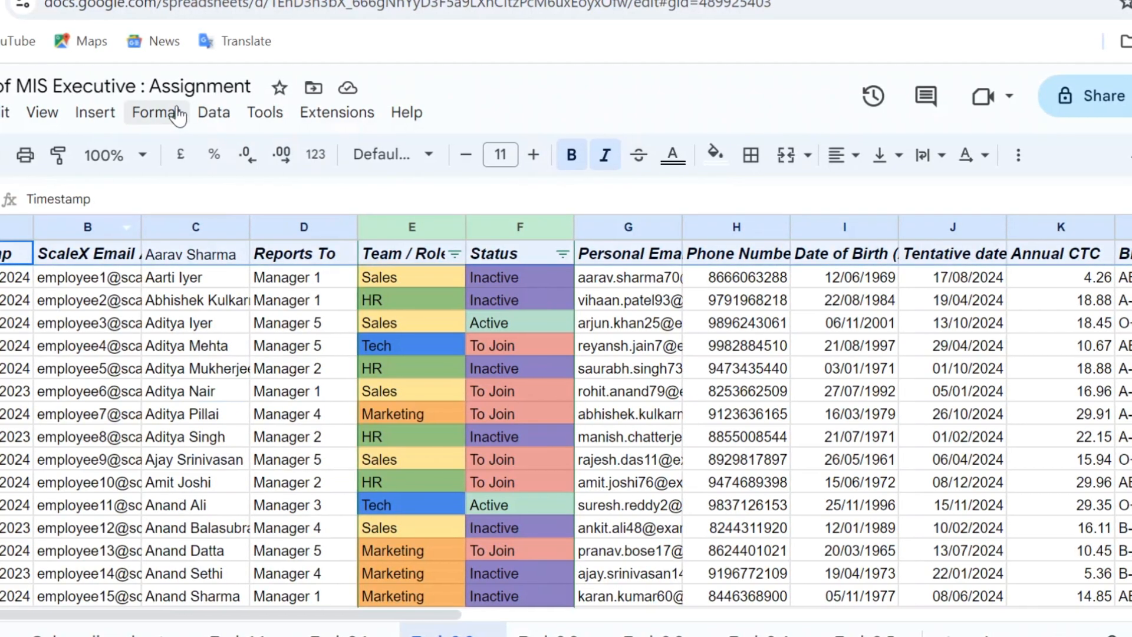
Step: Remove the existing filter from the sheet and create a new filter across all columns
left_click(195, 115)
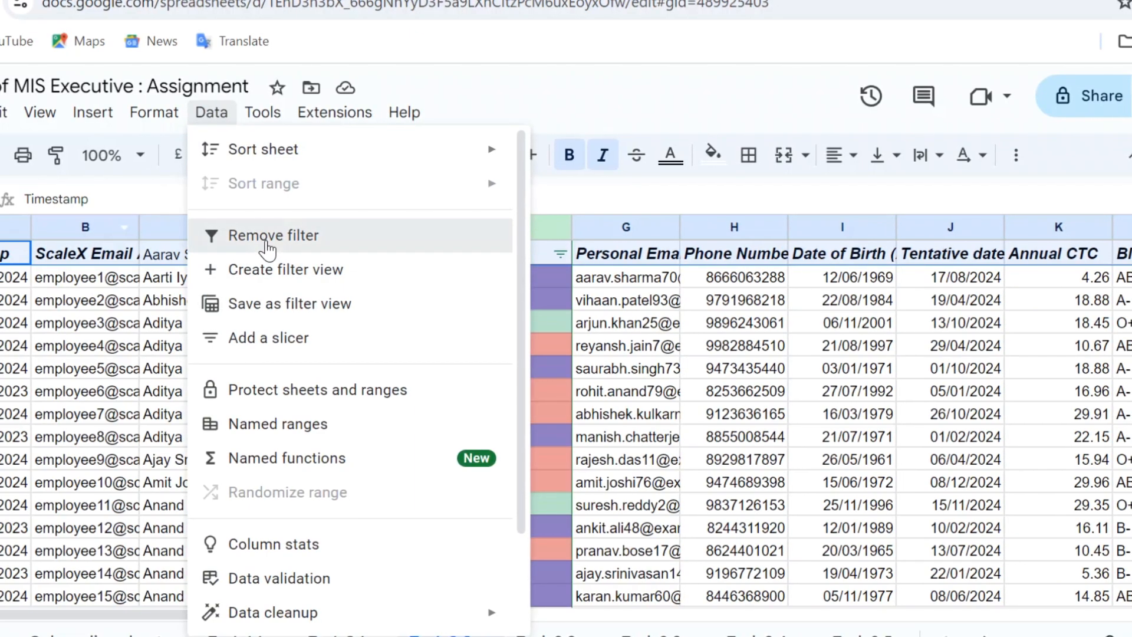
left_click(263, 235)
left_click(218, 118)
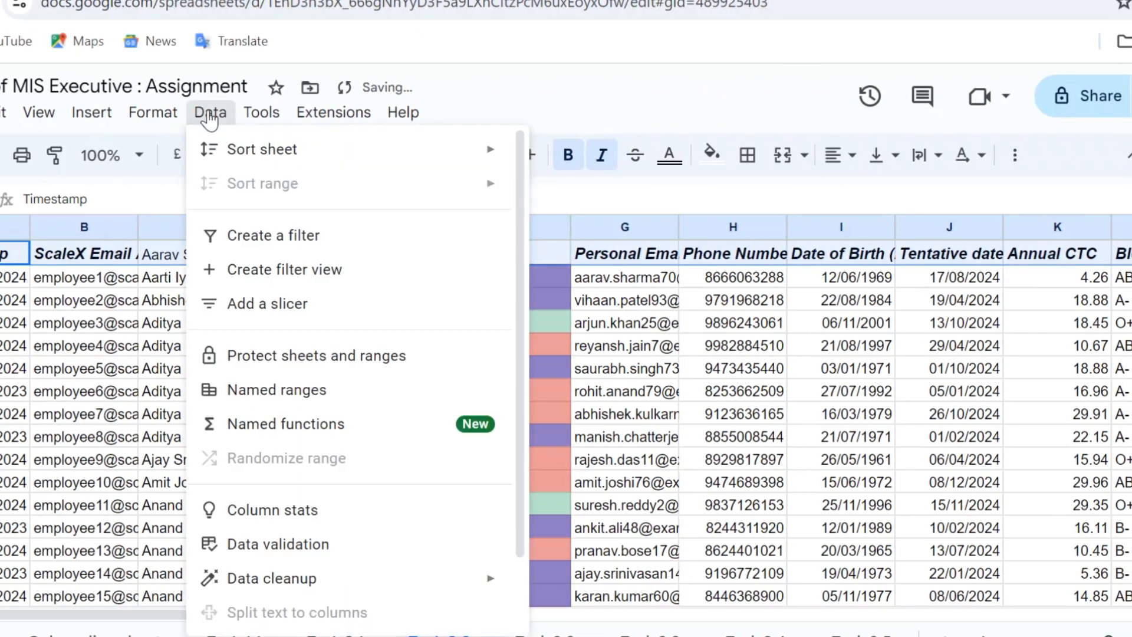
left_click(282, 237)
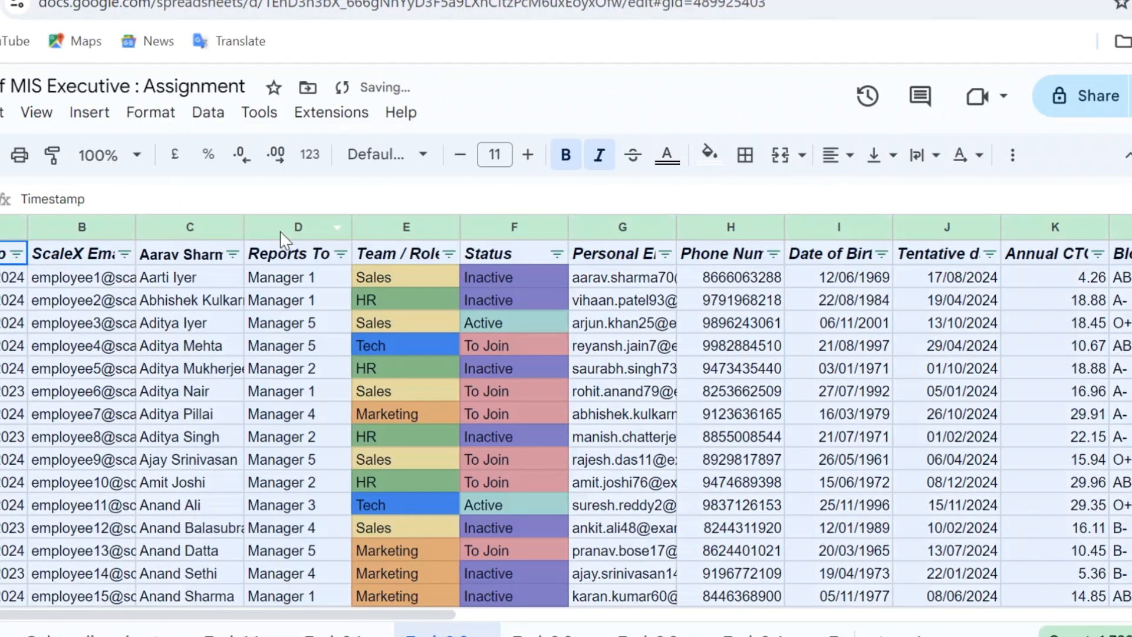
left_click(189, 277)
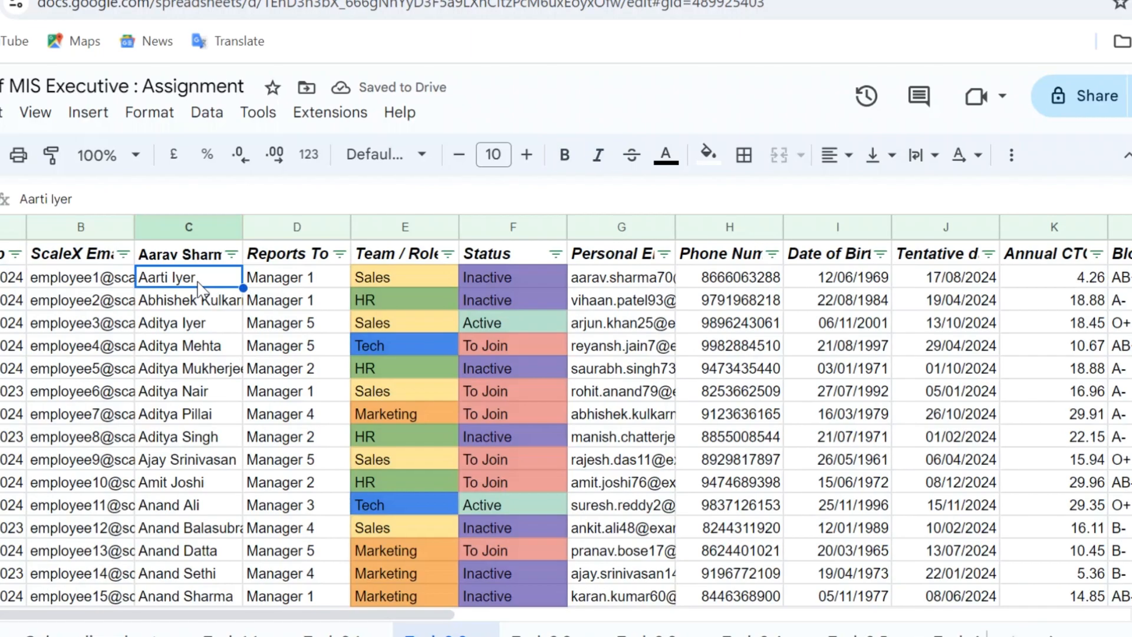
Step: Filter the Status column by values so that only Active rows are shown
left_click(553, 255)
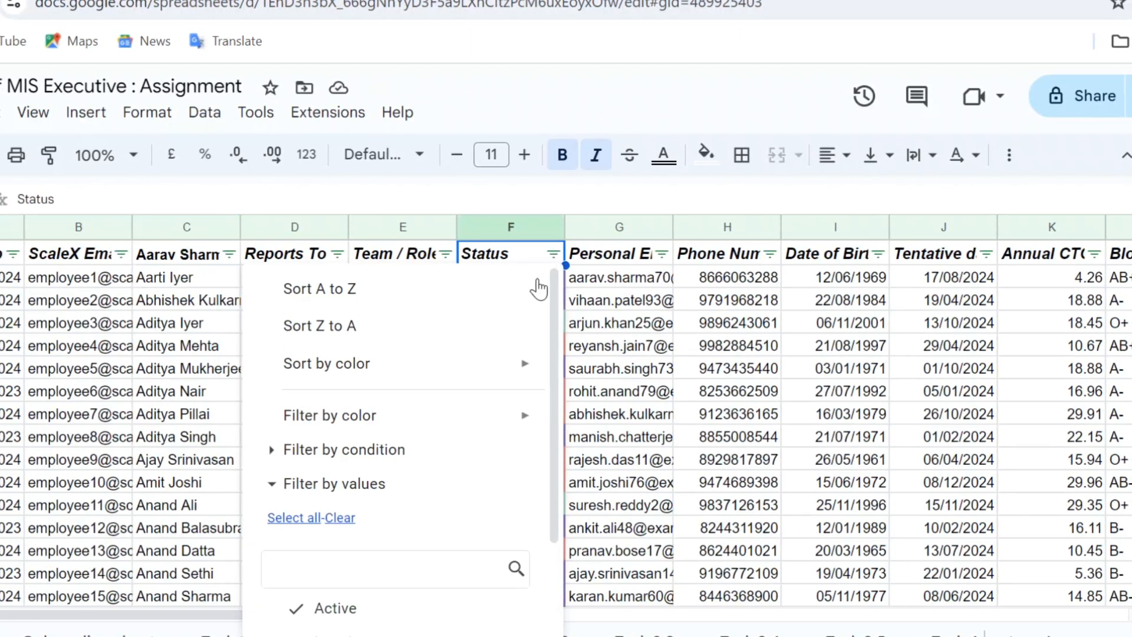
scroll(381, 566, "down", 3)
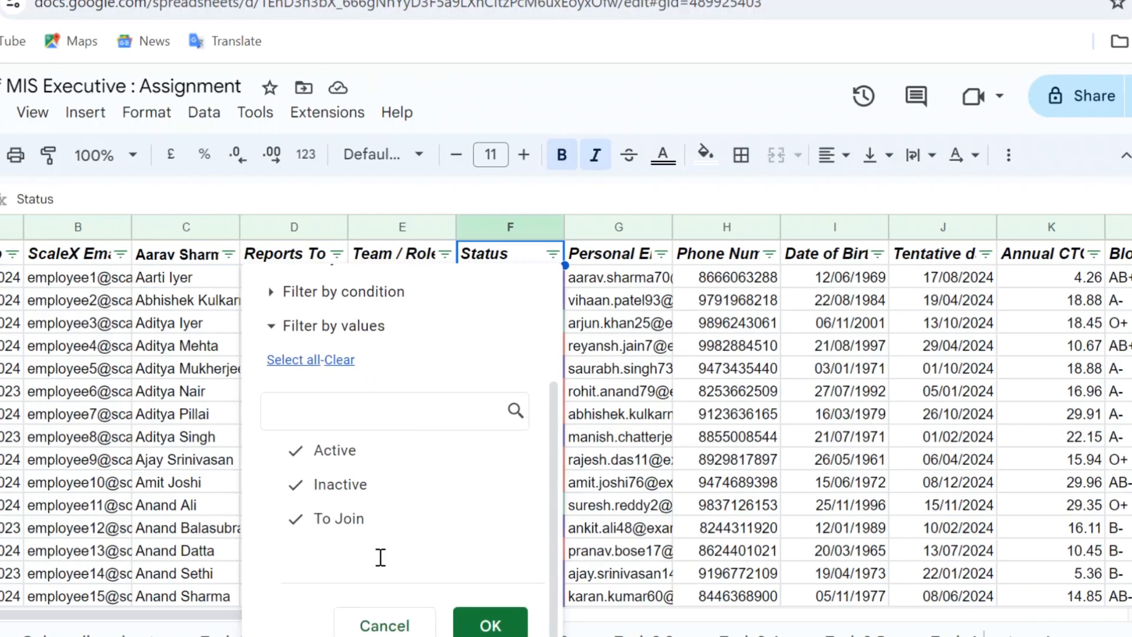
left_click(340, 370)
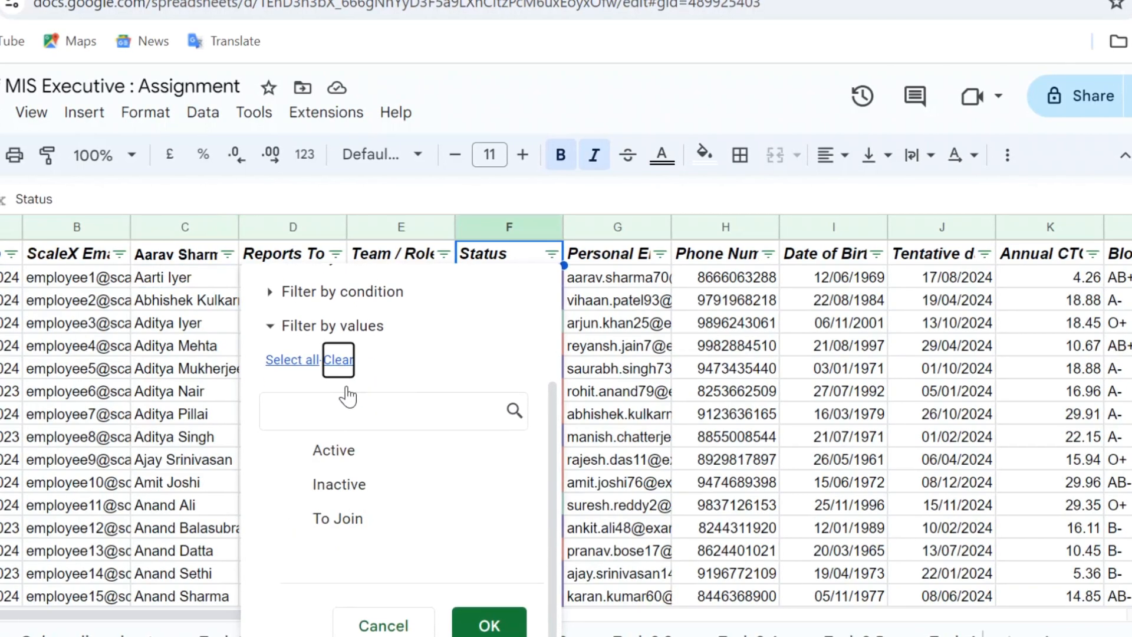
left_click(346, 464)
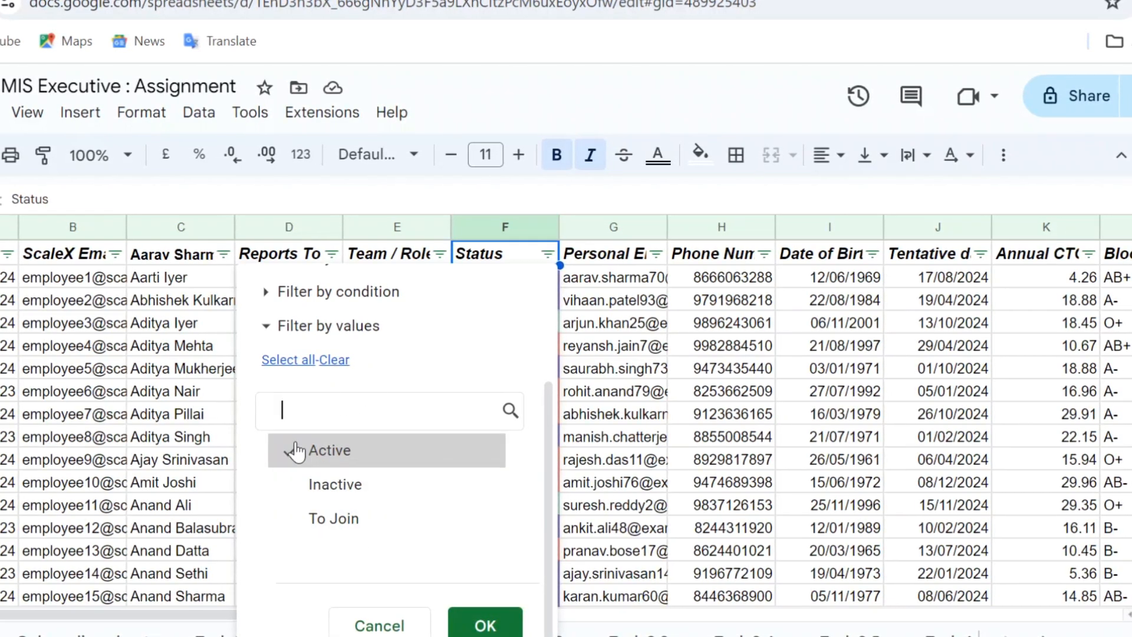
left_click(482, 627)
Step: Look through the filtered rows in the Status column down the sheet and return to the header
left_click(496, 308)
key("Down")
key("Down")
key("Down")
key("Down")
key("Down")
key("Down")
key("Down")
key("Down")
key("Down")
key("Down")
key("Down")
key("Down")
key("Down")
key("Down")
key("Down")
key("Down")
key("Down")
key("Down")
key("Down")
key("Down")
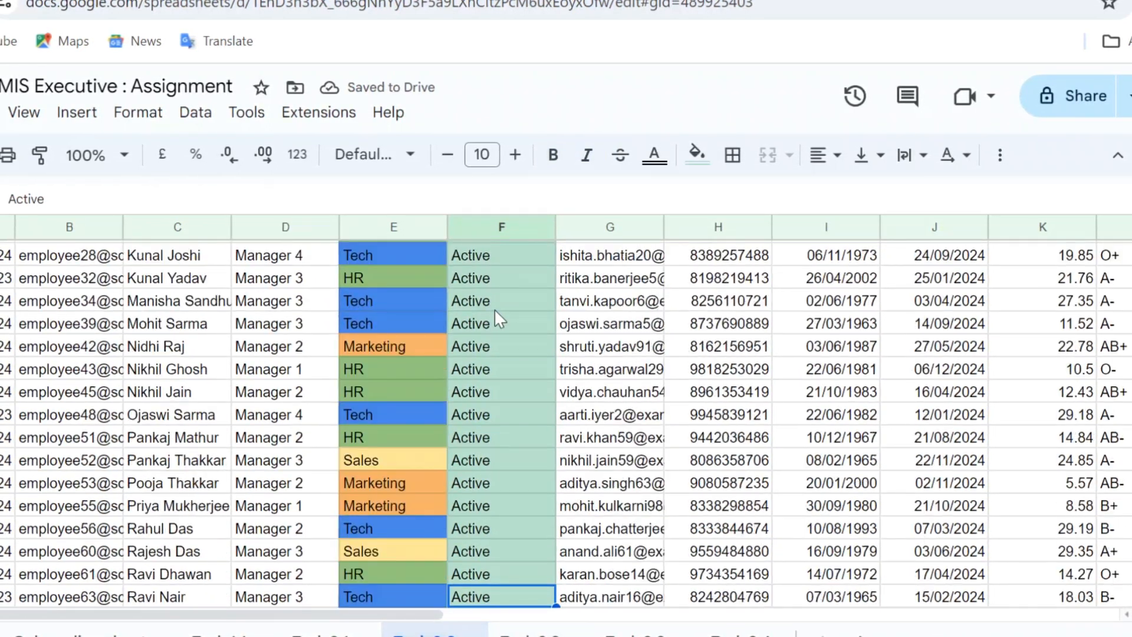
key("Down")
key("Down")
key("Down")
key("Down")
key("Down")
key("Down")
key("Down")
key("Down")
key("Down")
key("Down")
key("Up")
key("Up")
key("Up")
key("Up")
key("Up")
key("Up")
key("Up")
key("Up")
key("Up")
key("Up")
key("Up")
key("Up")
key("Up")
key("Up")
key("Up")
key("Up")
key("Up")
key("Up")
key("Up")
key("Up")
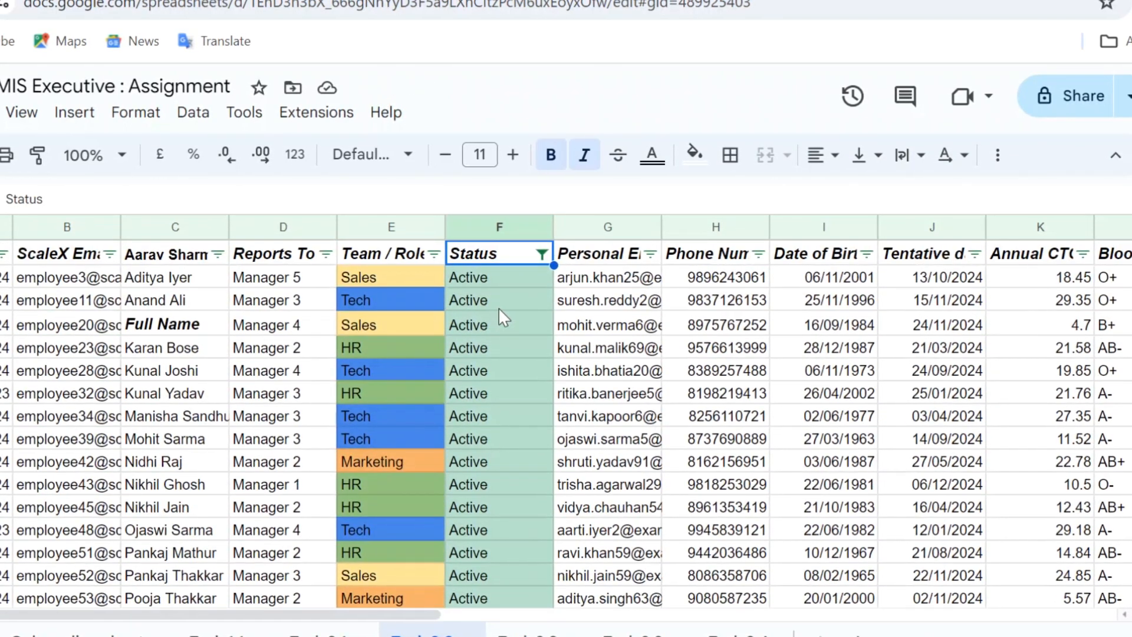
Step: Reset the Status column's value filter to include all statuses: Active, Inactive and To Join
left_click(541, 253)
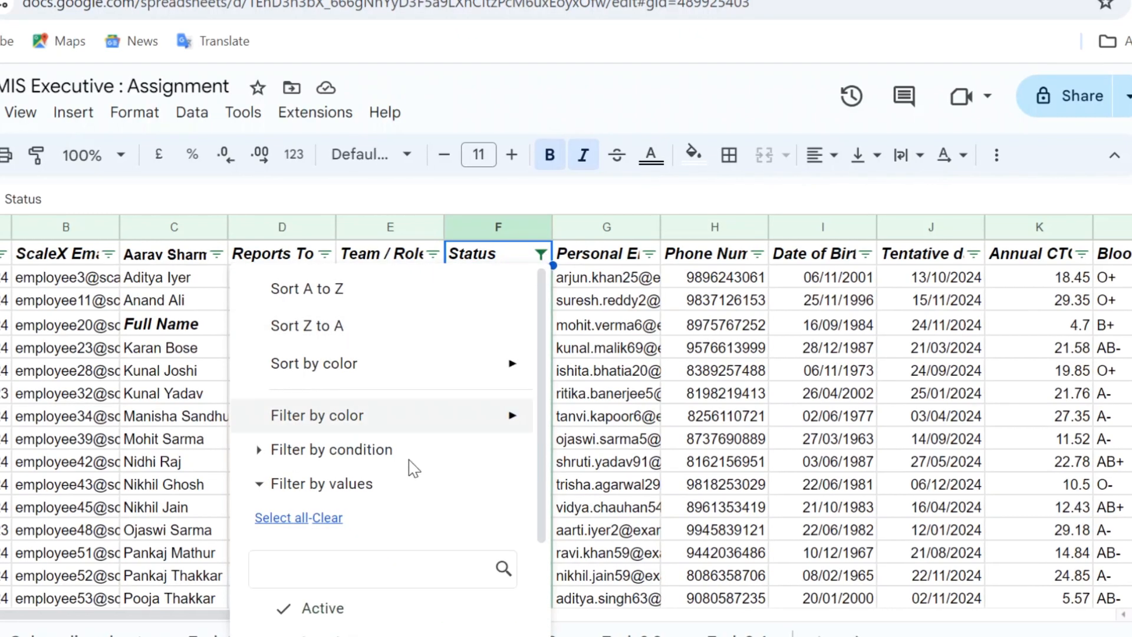
scroll(405, 472, "down", 3)
left_click(298, 362)
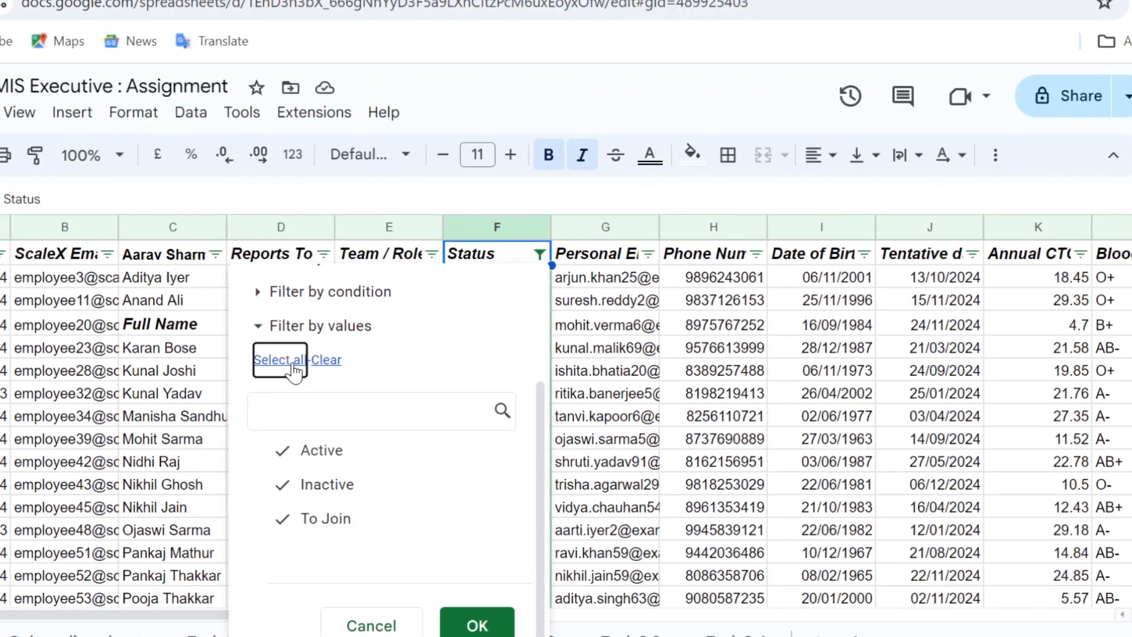
left_click(464, 626)
Step: Look through the first ten rows of the unfiltered Status column, moving down from the header
key("Down")
key("Down")
key("Down")
key("Down")
key("Down")
key("Down")
key("Down")
key("Down")
key("Down")
key("Down")
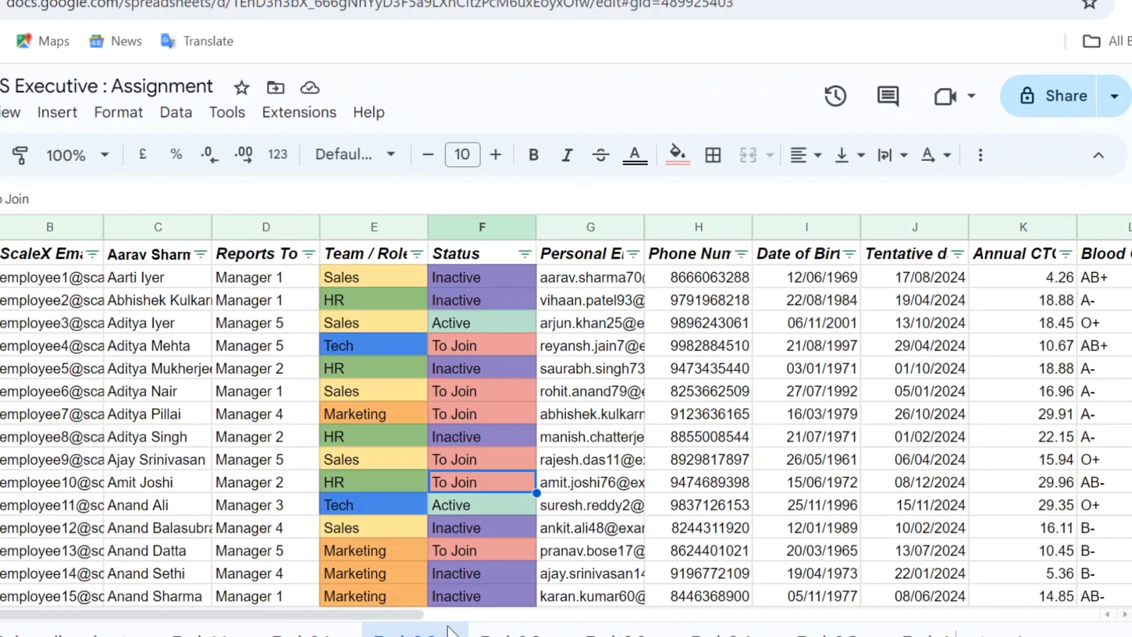
Step: Review the spreadsheet's sharing settings, including people with access and general access, and return to the employee data without changing them
left_click(1081, 106)
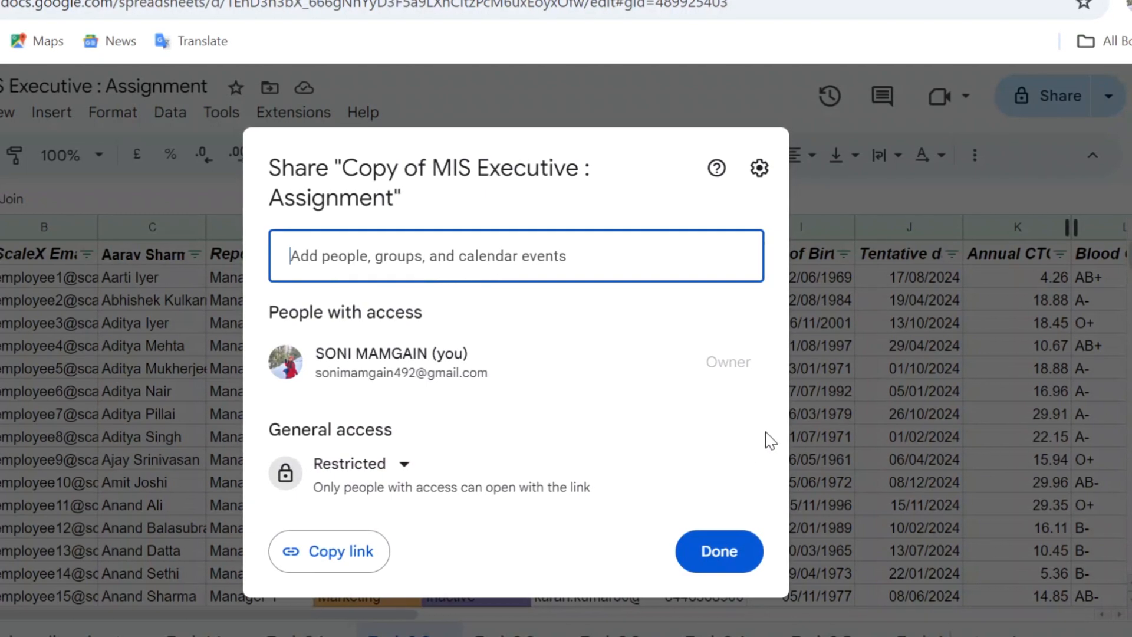
left_click(801, 361)
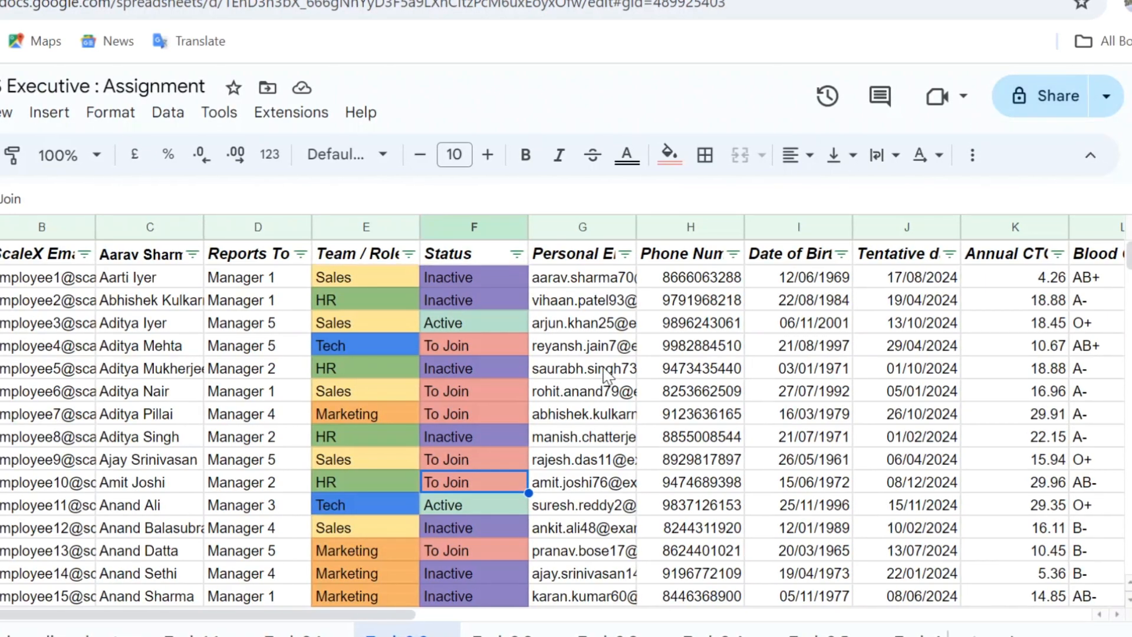
left_click(670, 348)
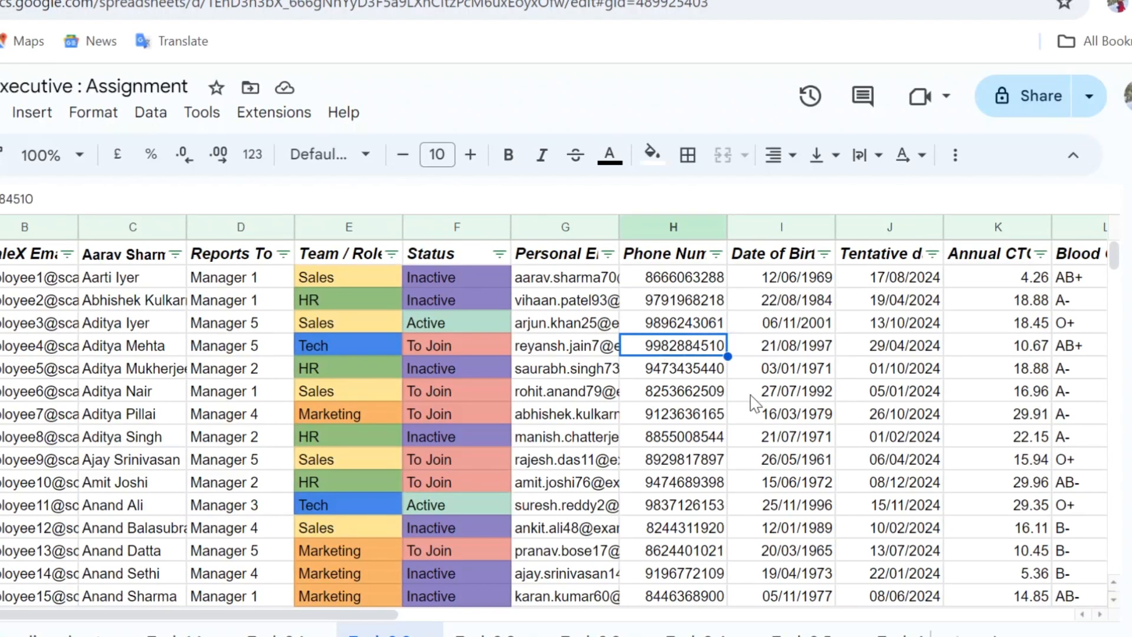
Step: Open the sheet containing the Count of Status pie chart and inspect count cells in the pivot table's COUNTA of Team / Role column
left_click(802, 633)
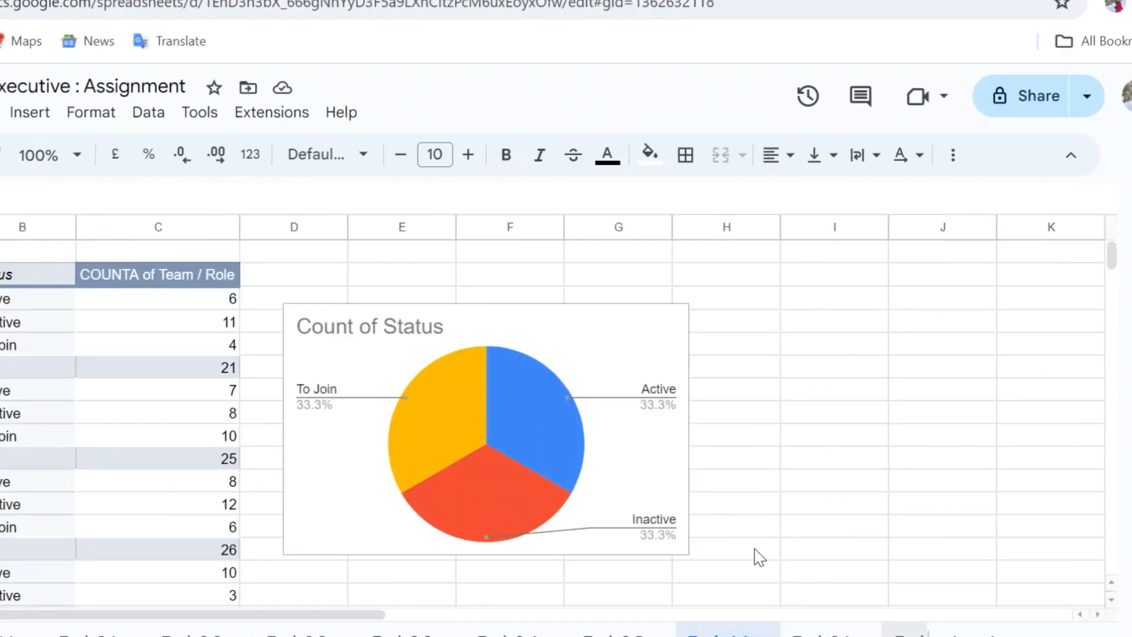
left_click(89, 414)
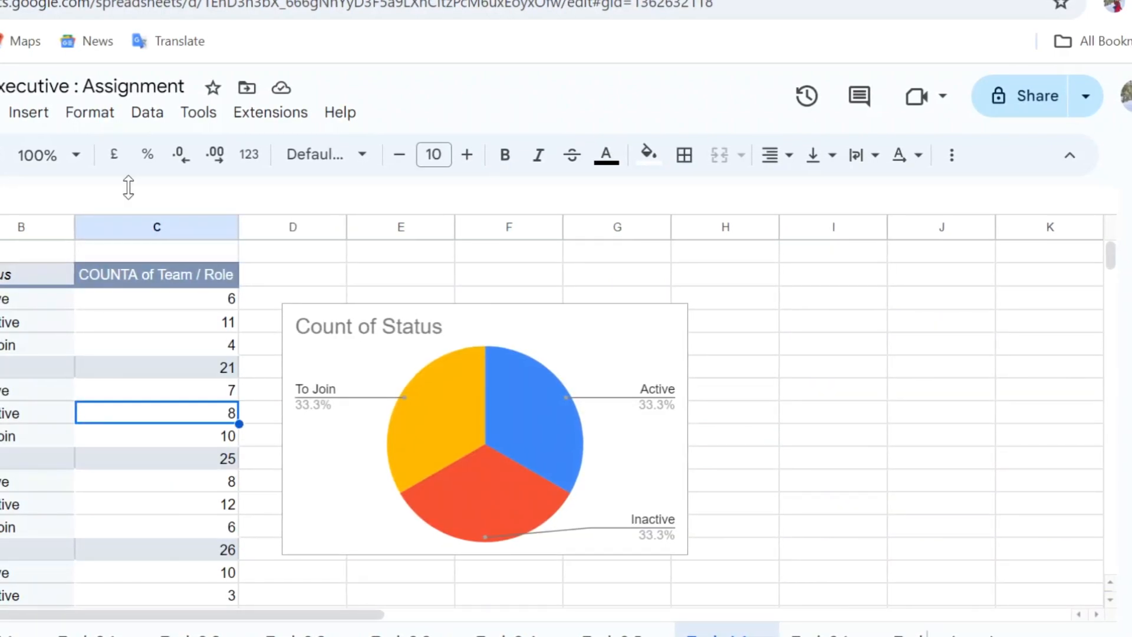
left_click(88, 307)
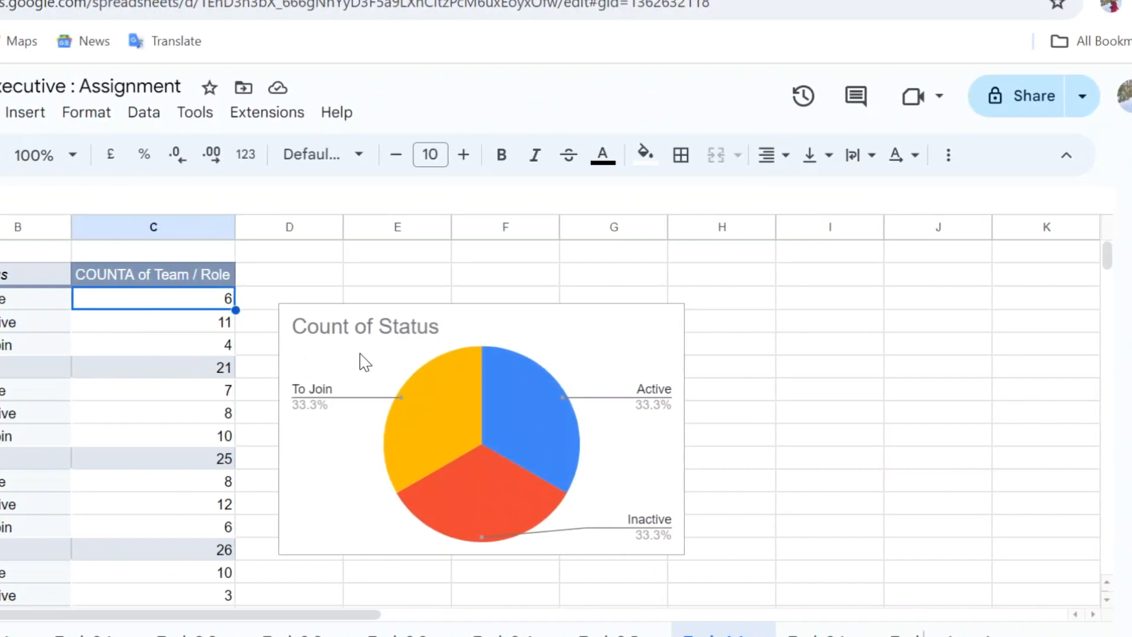
Step: Examine the Count of Status pie chart's style options and data setup in the chart editor, and close the editor
double_click(616, 329)
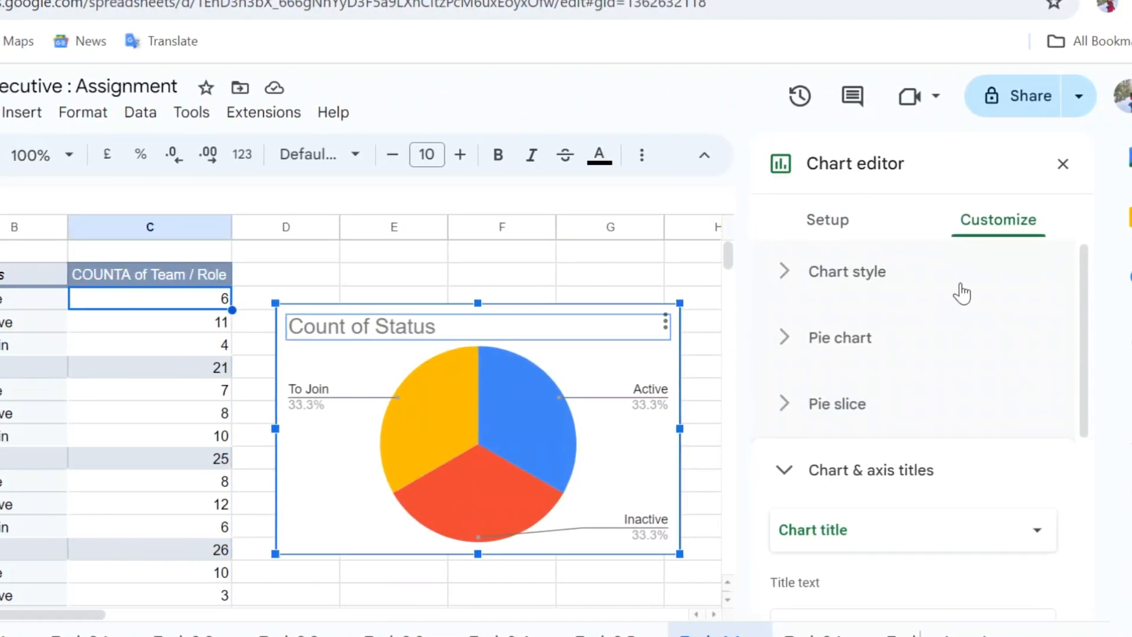
left_click(870, 271)
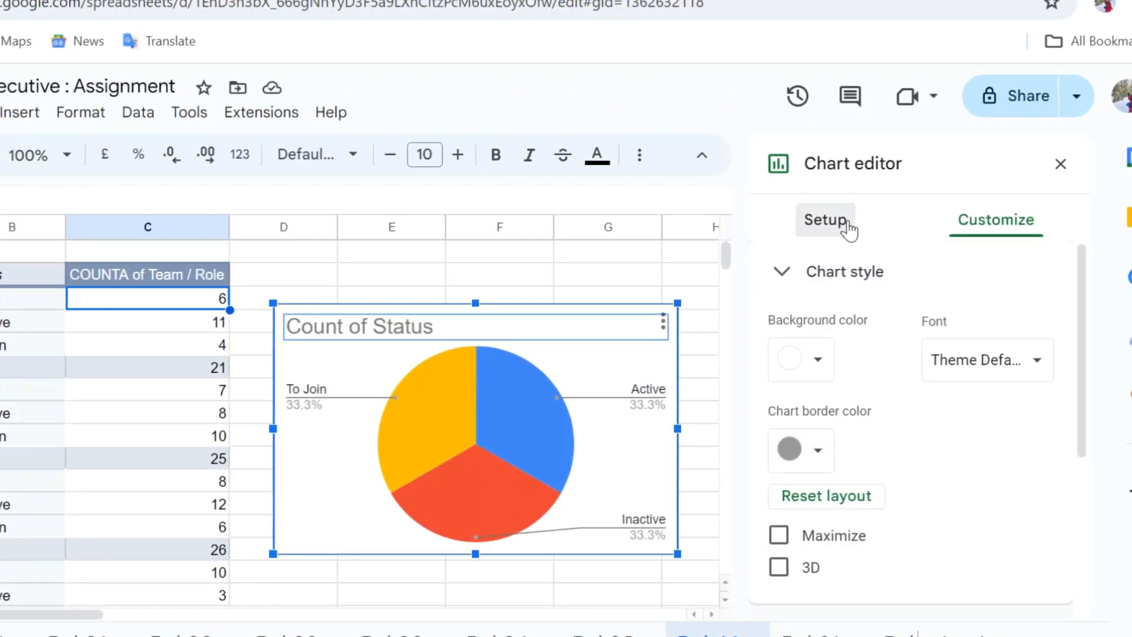
left_click(820, 220)
scroll(970, 548, "down", 3)
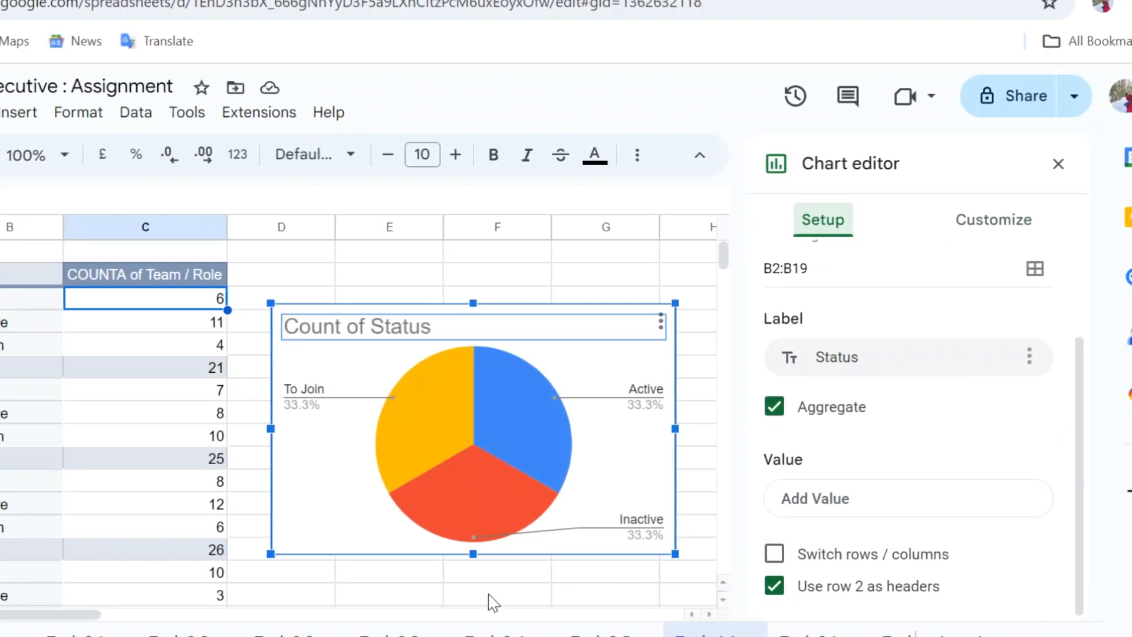
left_click(701, 353)
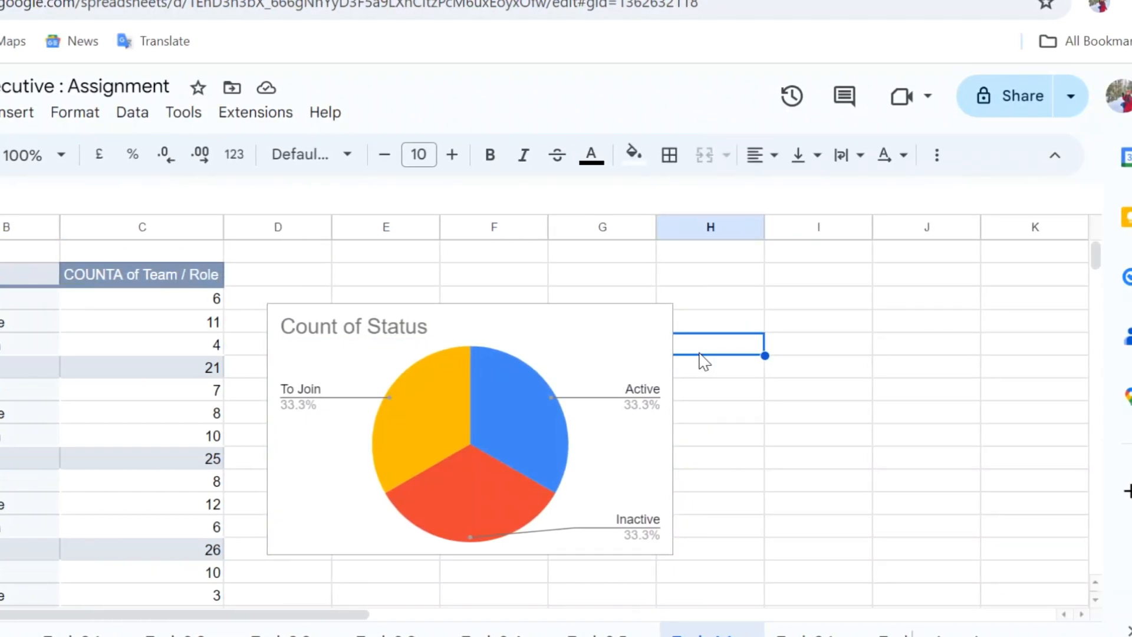